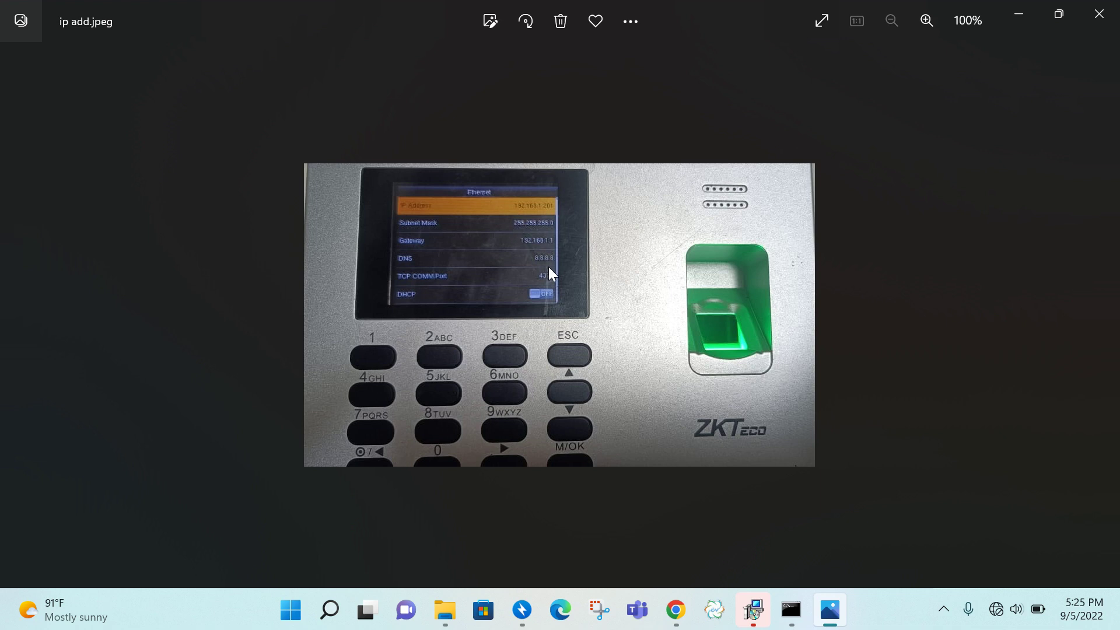
- View the comm and adms device-settings photos, including the ADMS port 8081 setting, closing each
{"action": "left_click", "coordinate": [1099, 14]}
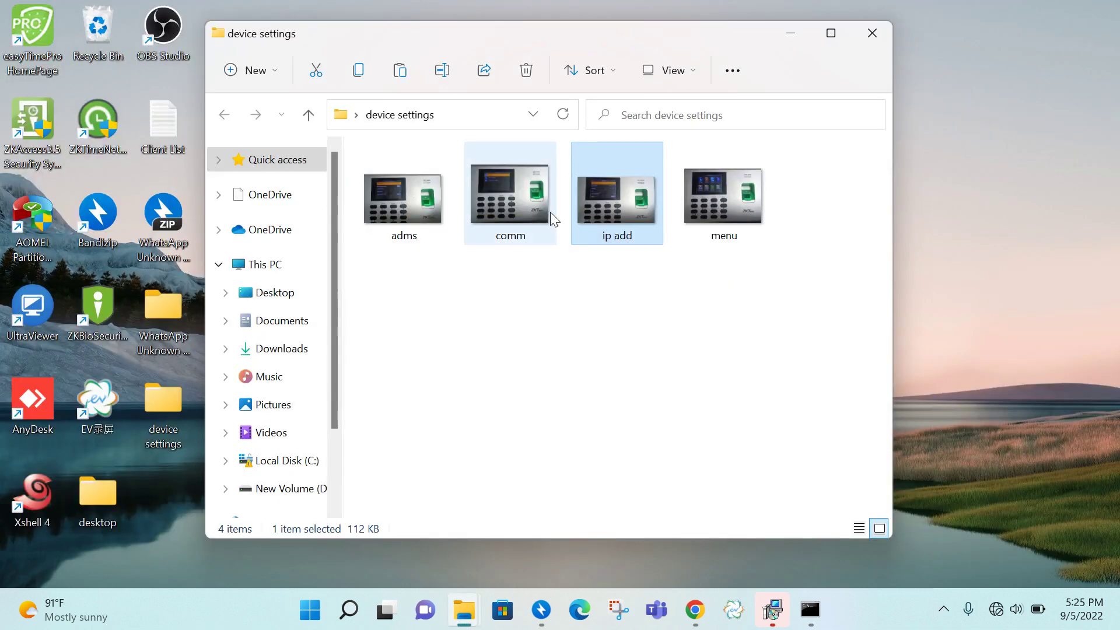
{"action": "left_click", "coordinate": [525, 219]}
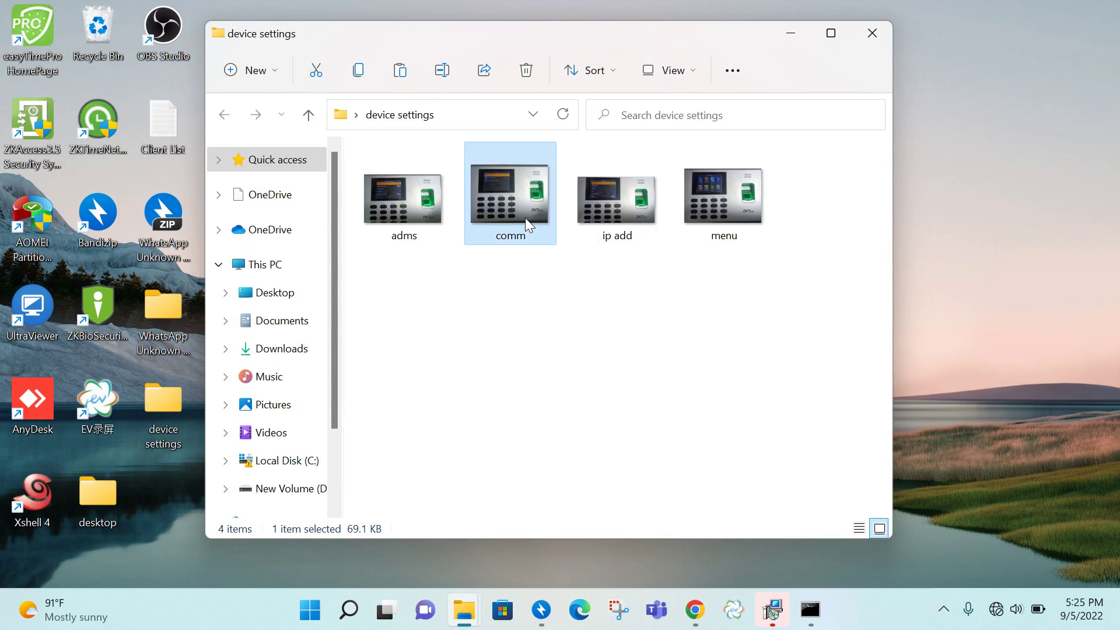
{"action": "double_click", "coordinate": [525, 218]}
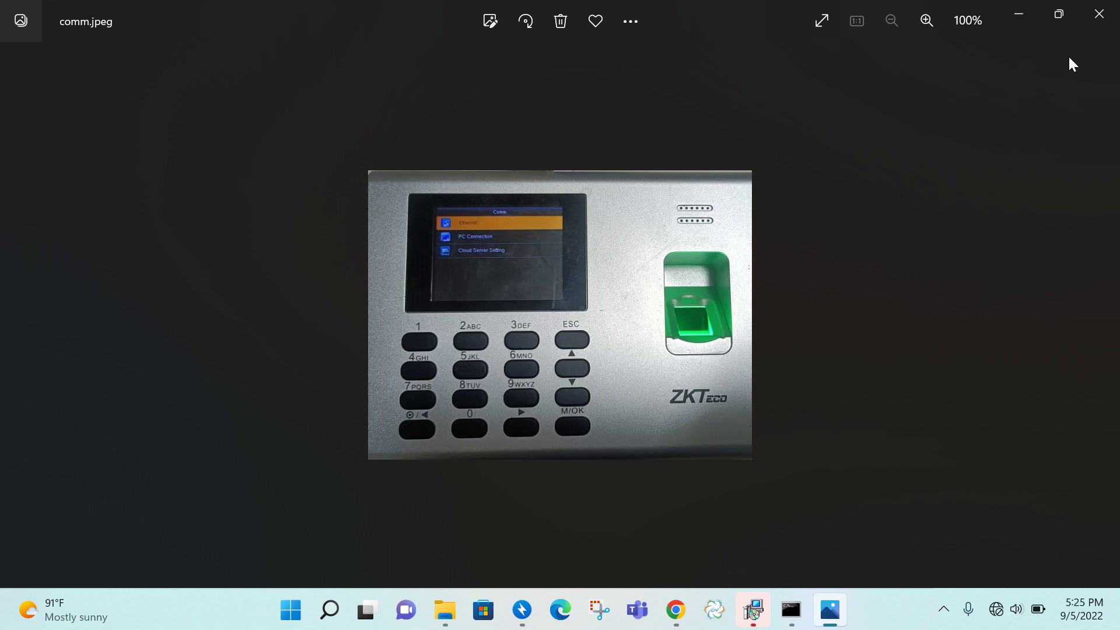
{"action": "left_click", "coordinate": [1096, 17]}
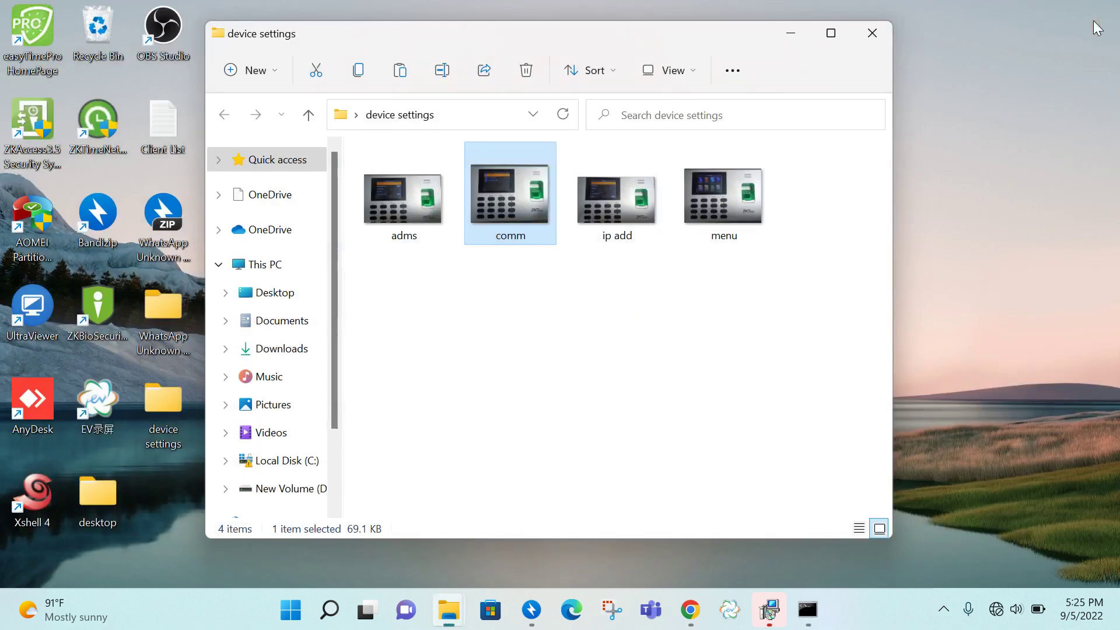
{"action": "left_click", "coordinate": [406, 212]}
{"action": "double_click", "coordinate": [407, 215]}
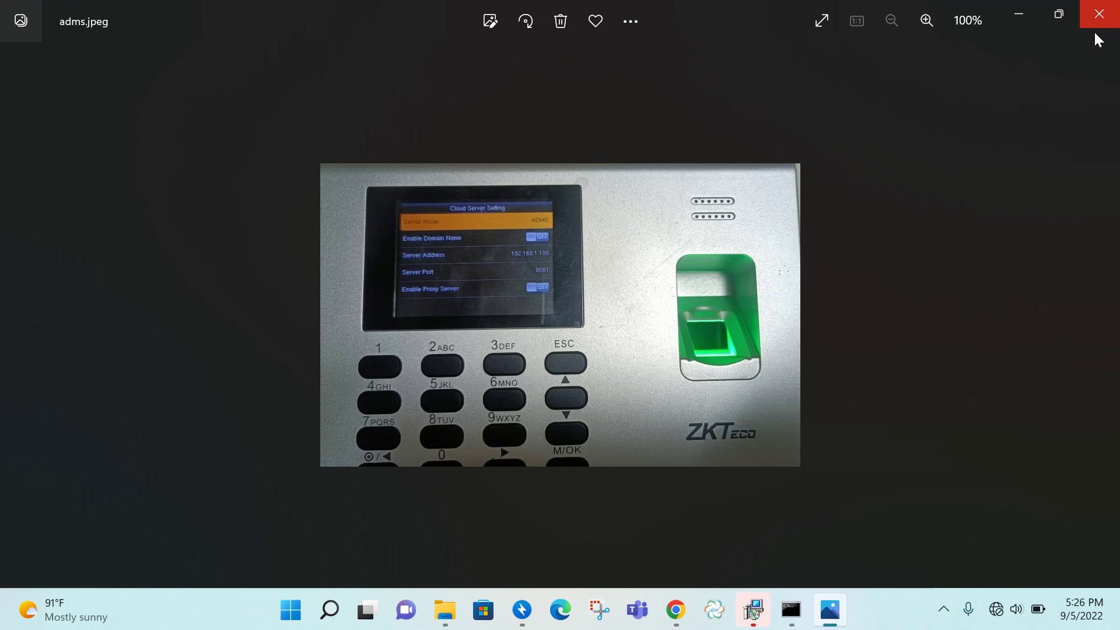
{"action": "left_click", "coordinate": [1098, 14]}
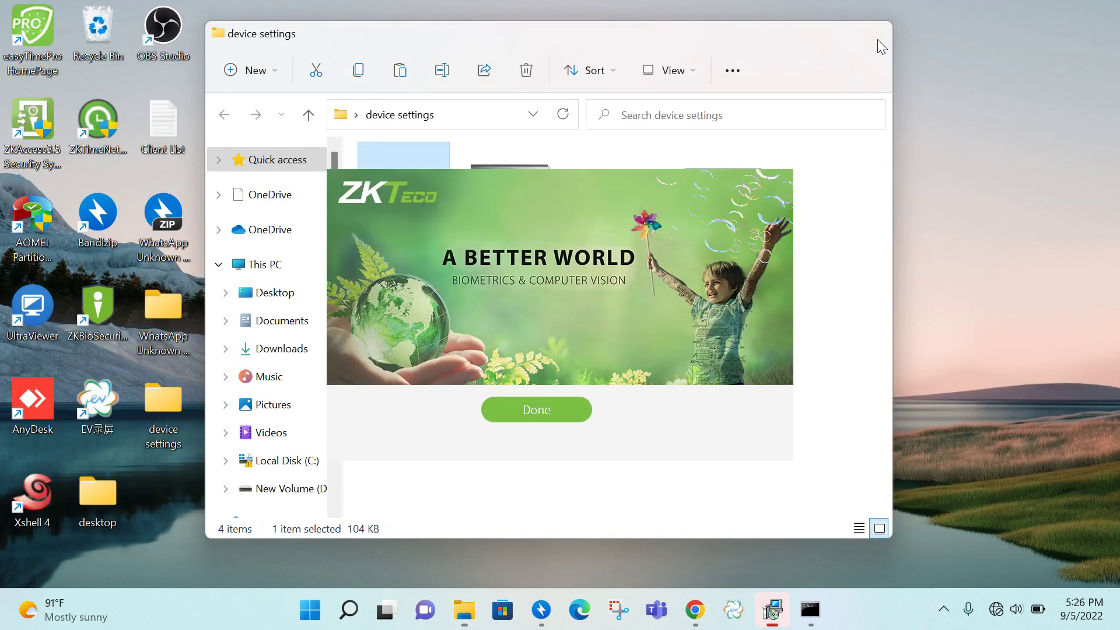
- Launch the WDMS console, test the PostgreSQL connection and create the database tables
{"action": "left_click", "coordinate": [877, 39]}
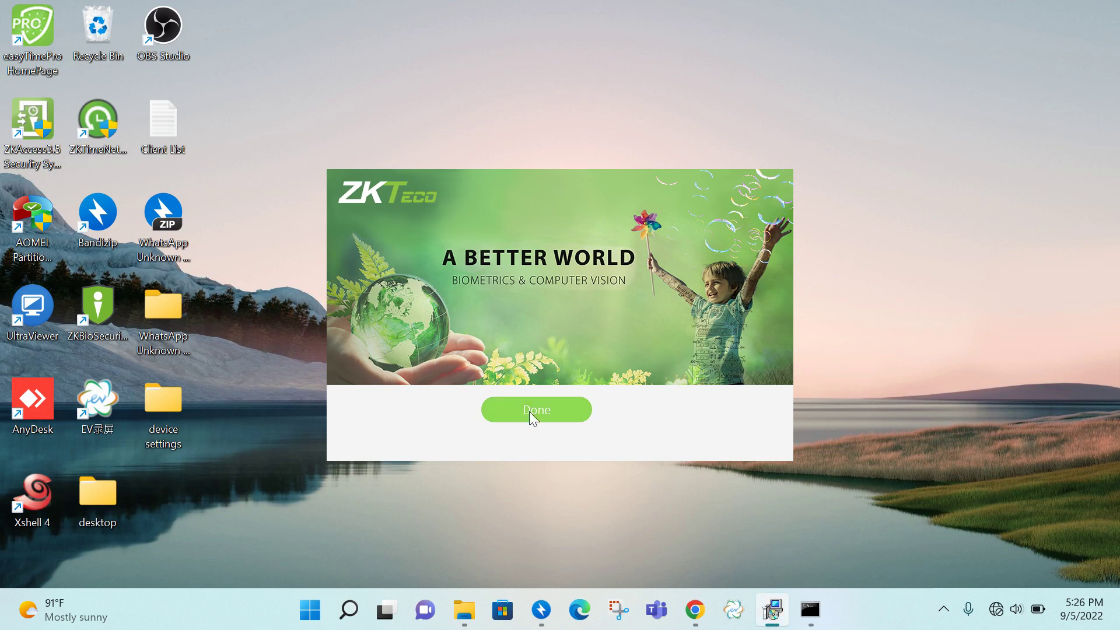
{"action": "left_click", "coordinate": [570, 411]}
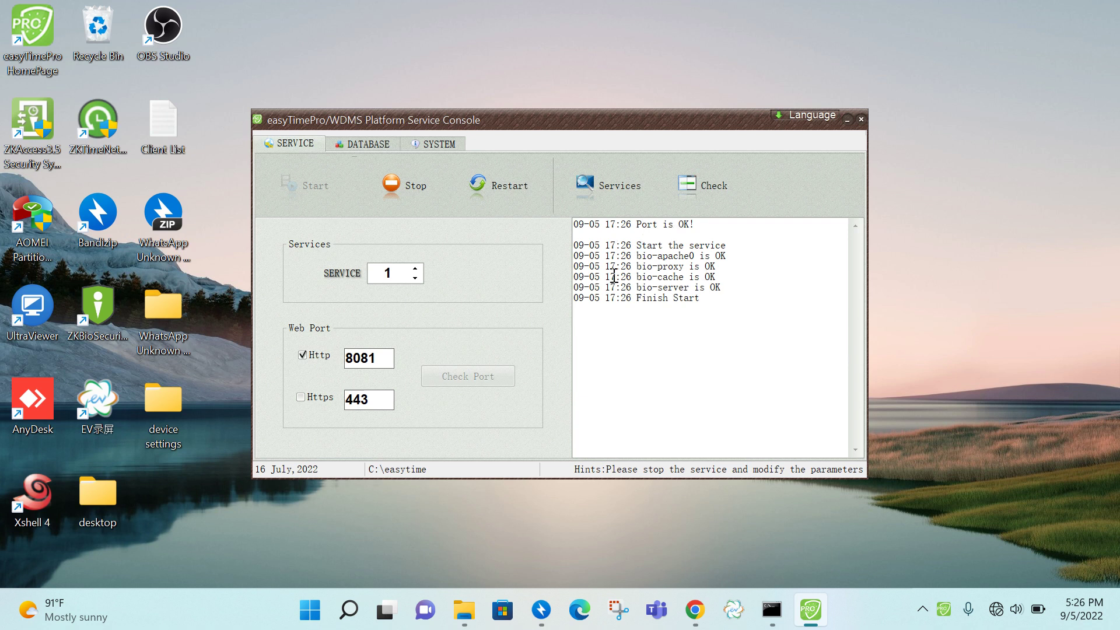
{"action": "left_click", "coordinate": [383, 145]}
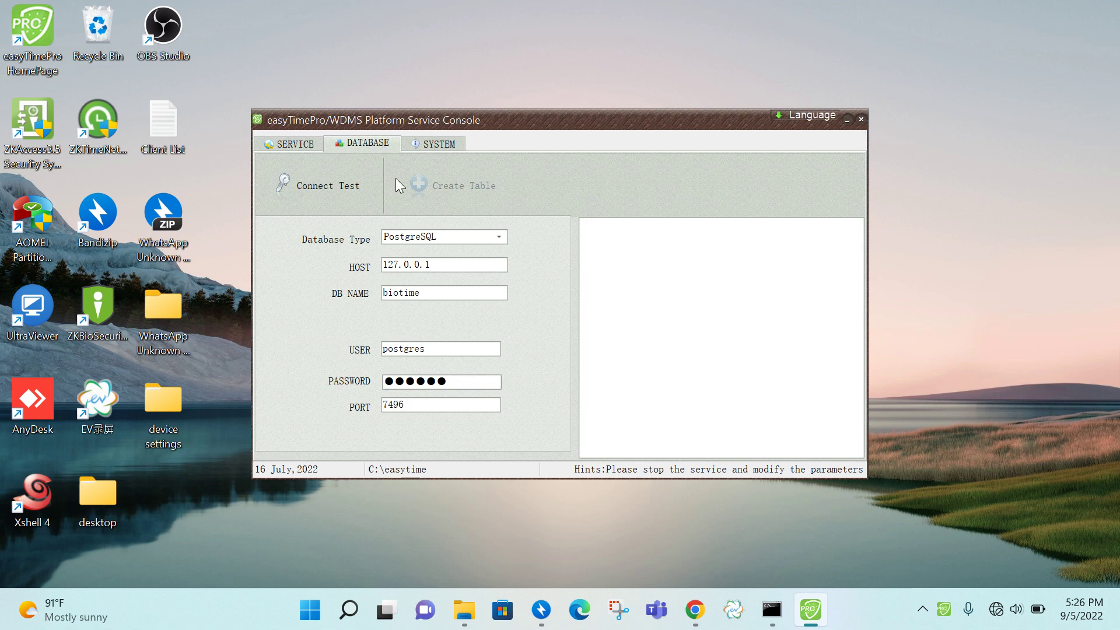
{"action": "left_click", "coordinate": [358, 192]}
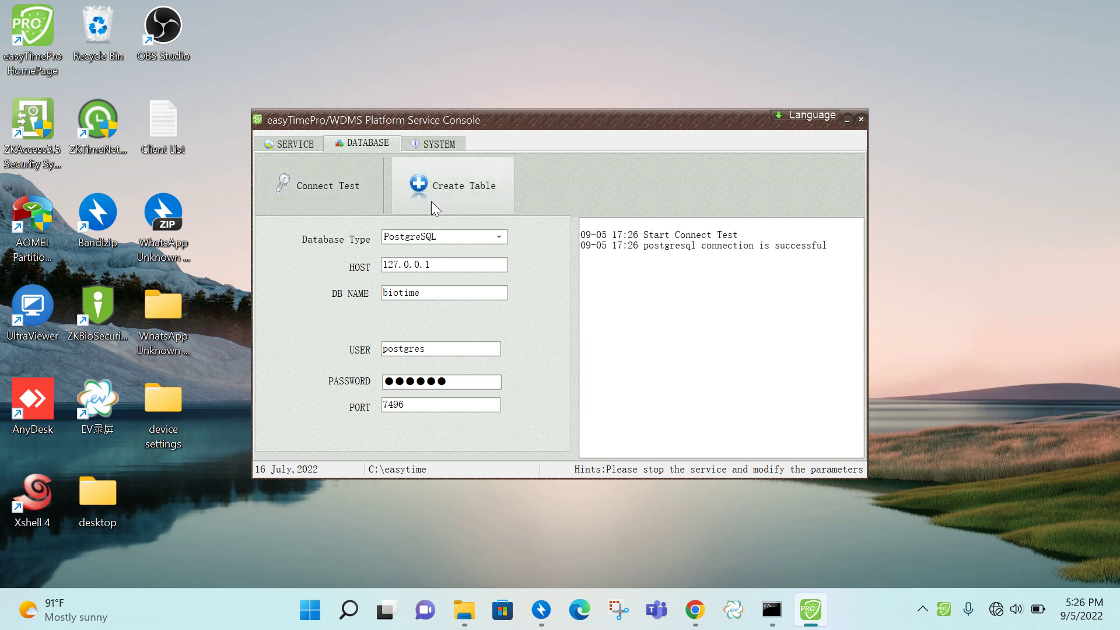
{"action": "left_click", "coordinate": [485, 191]}
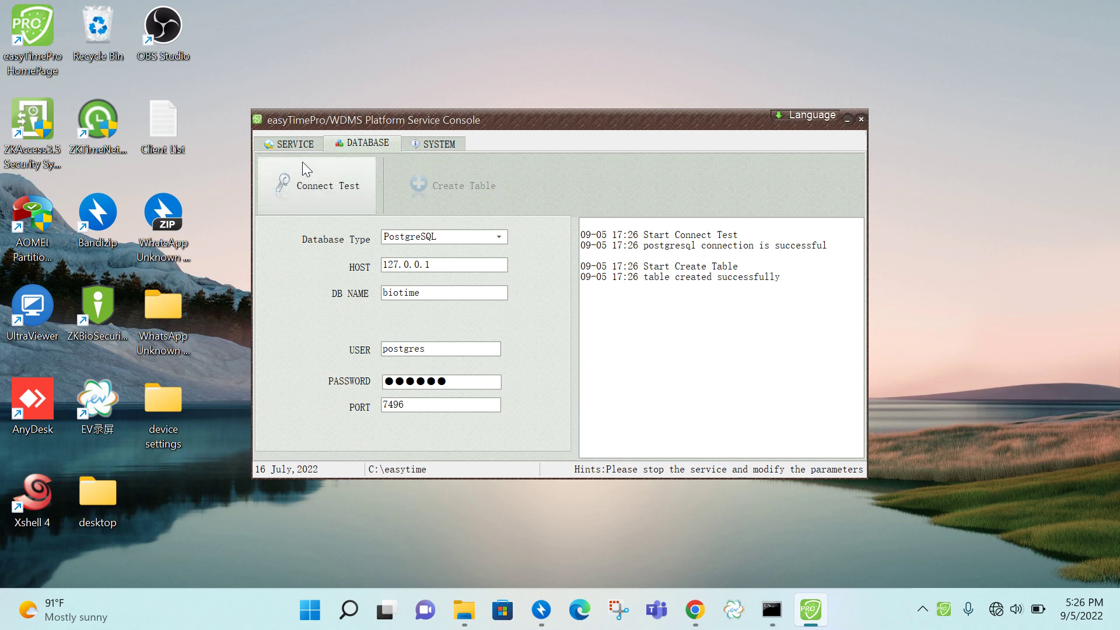
{"action": "left_click", "coordinate": [291, 147]}
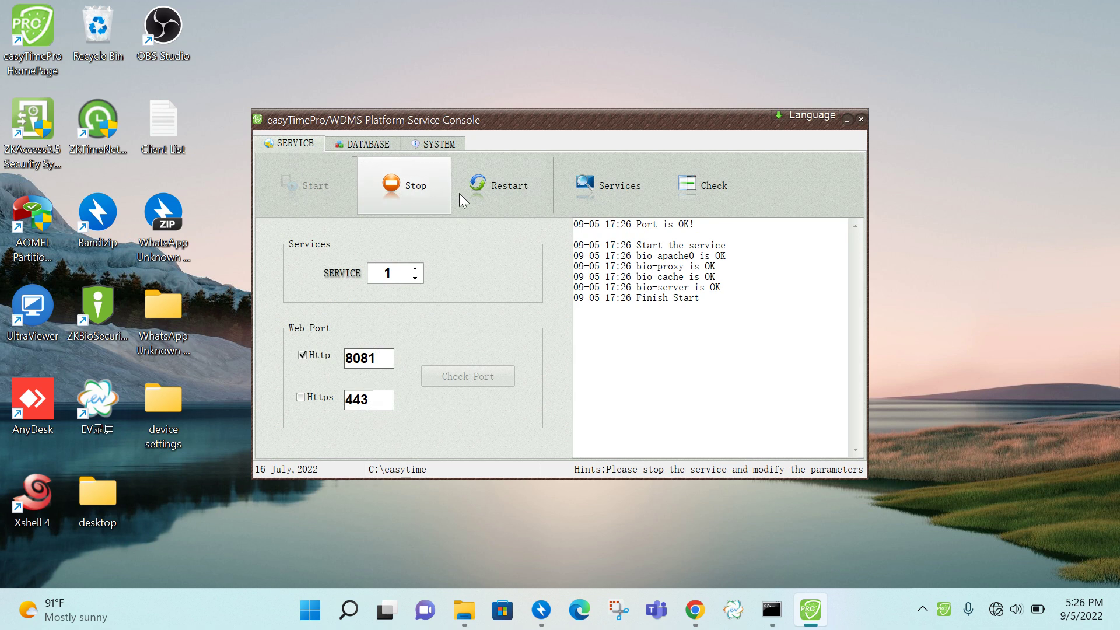
- Restart and stop the services, keep PostgreSQL as database type, start again and minimize the console
{"action": "left_click", "coordinate": [497, 189]}
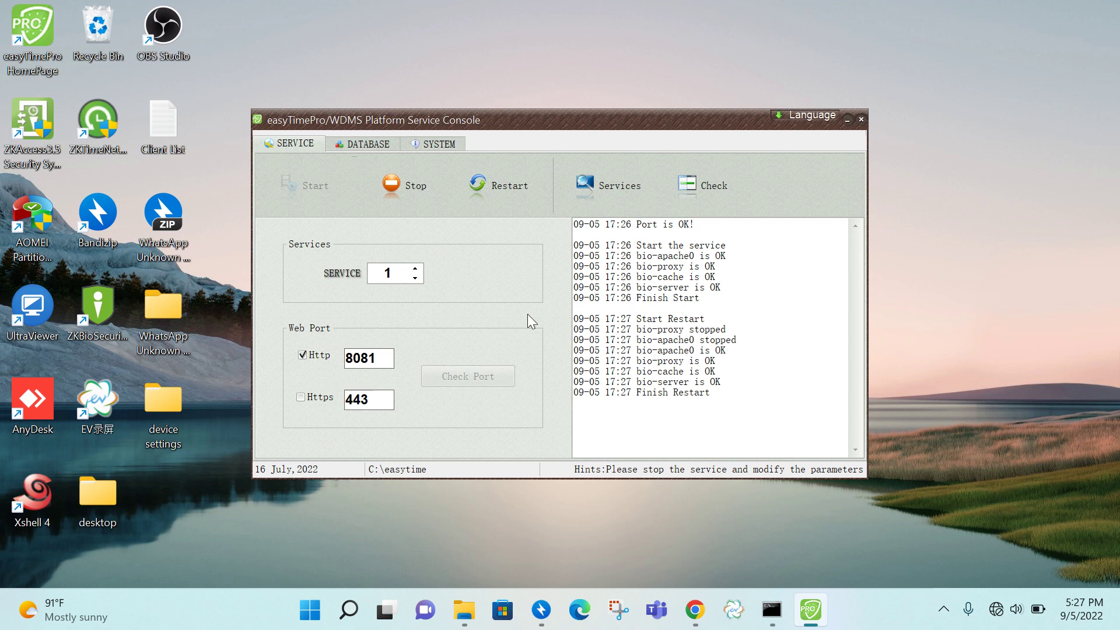
{"action": "left_click", "coordinate": [408, 188]}
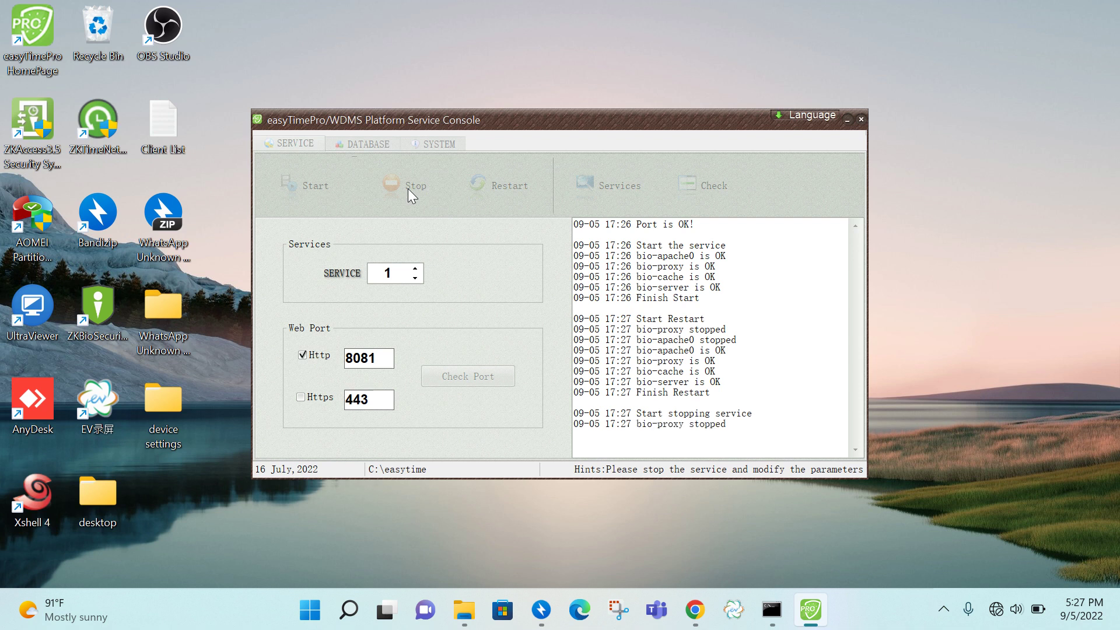
{"action": "left_click", "coordinate": [377, 145]}
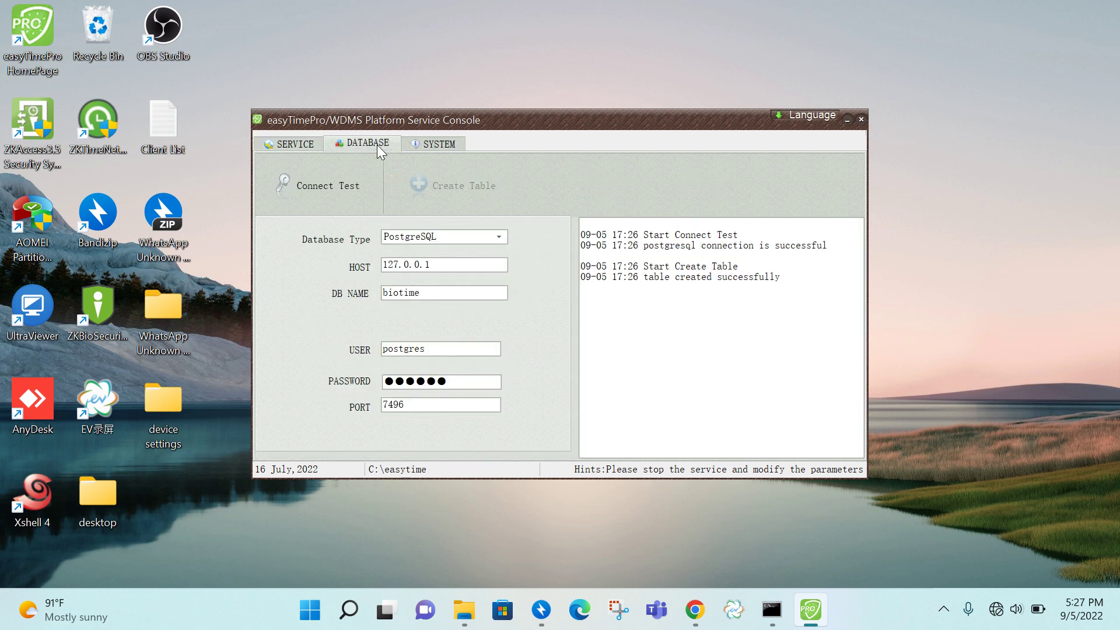
{"action": "left_click", "coordinate": [425, 240]}
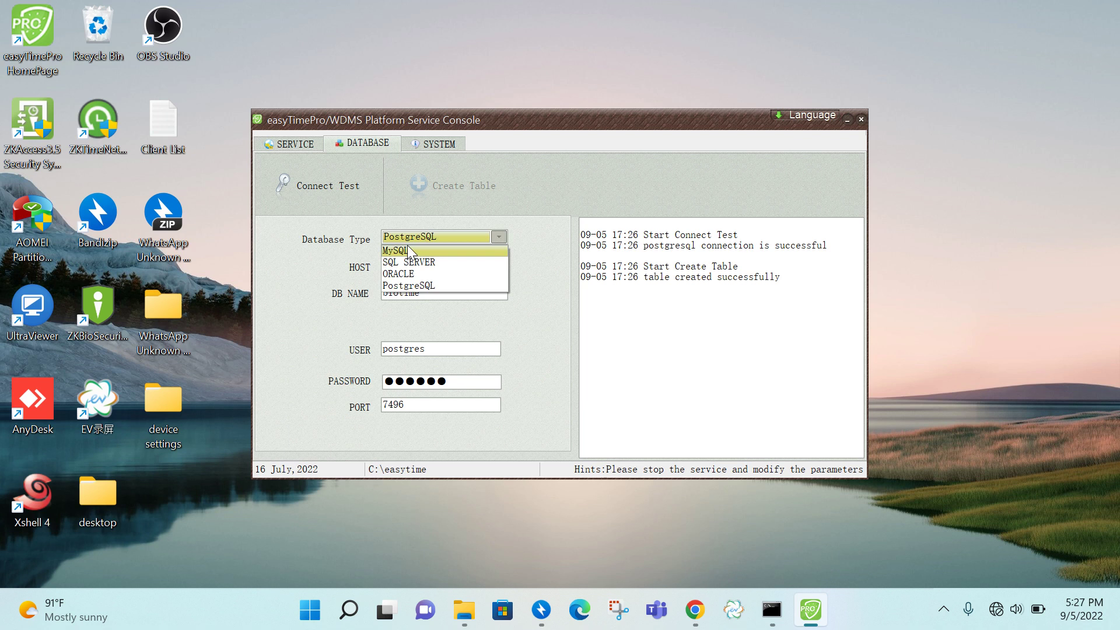
{"action": "left_click", "coordinate": [541, 289]}
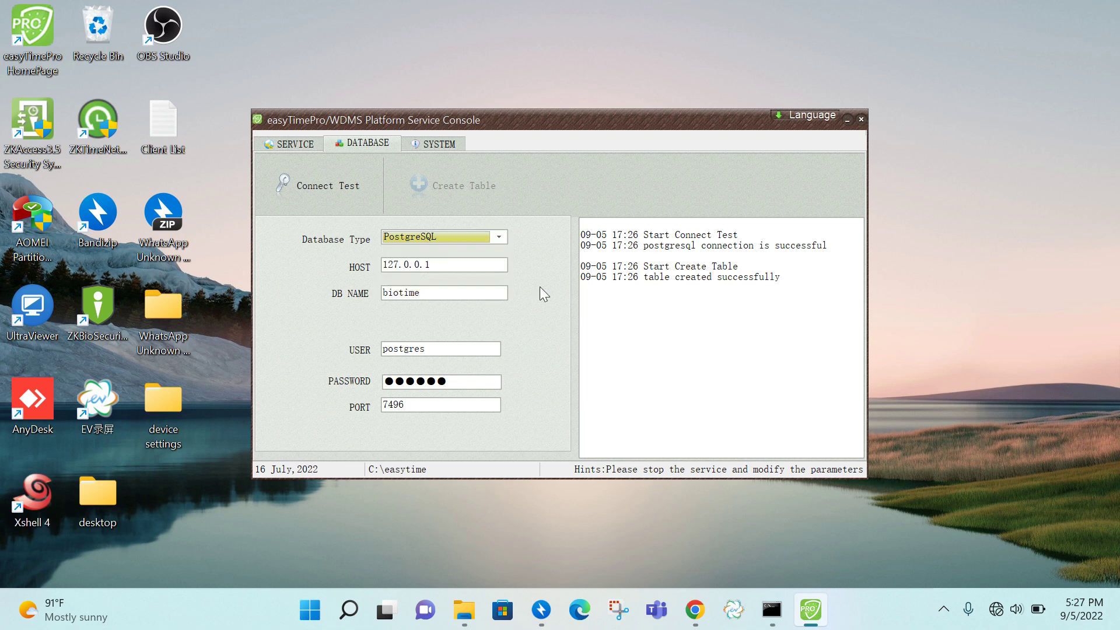
{"action": "left_click", "coordinate": [301, 146]}
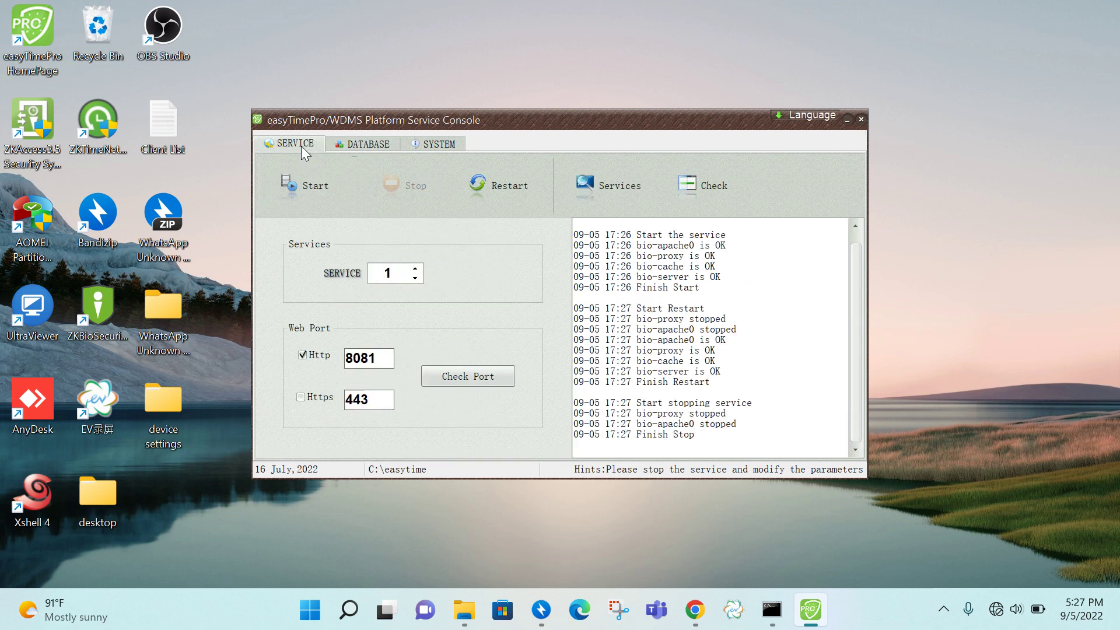
{"action": "left_click", "coordinate": [309, 191]}
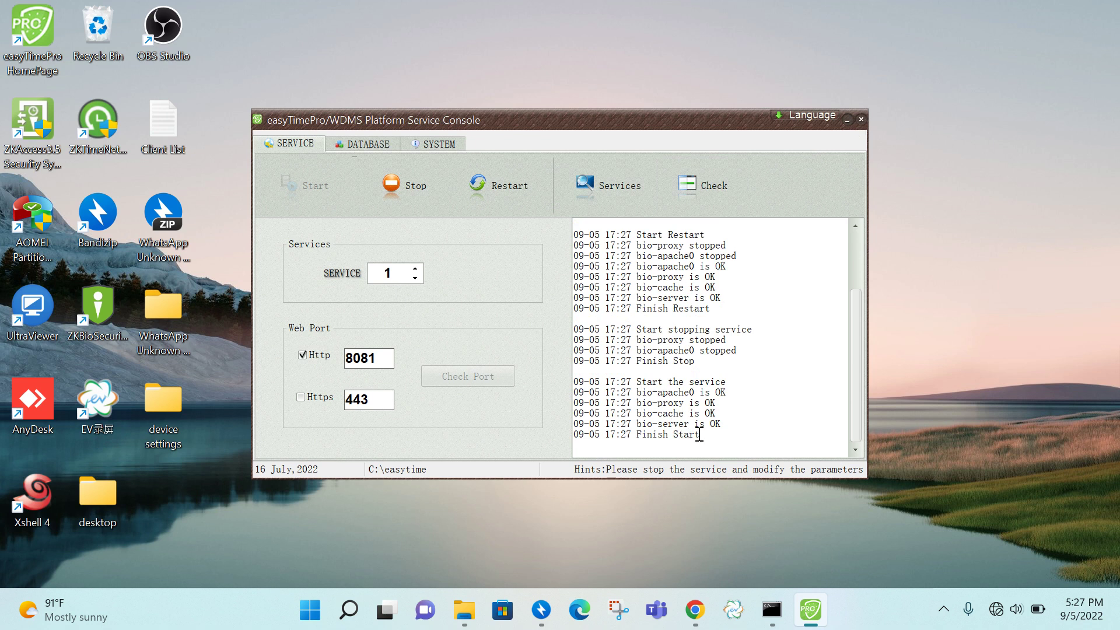
{"action": "left_click", "coordinate": [848, 120]}
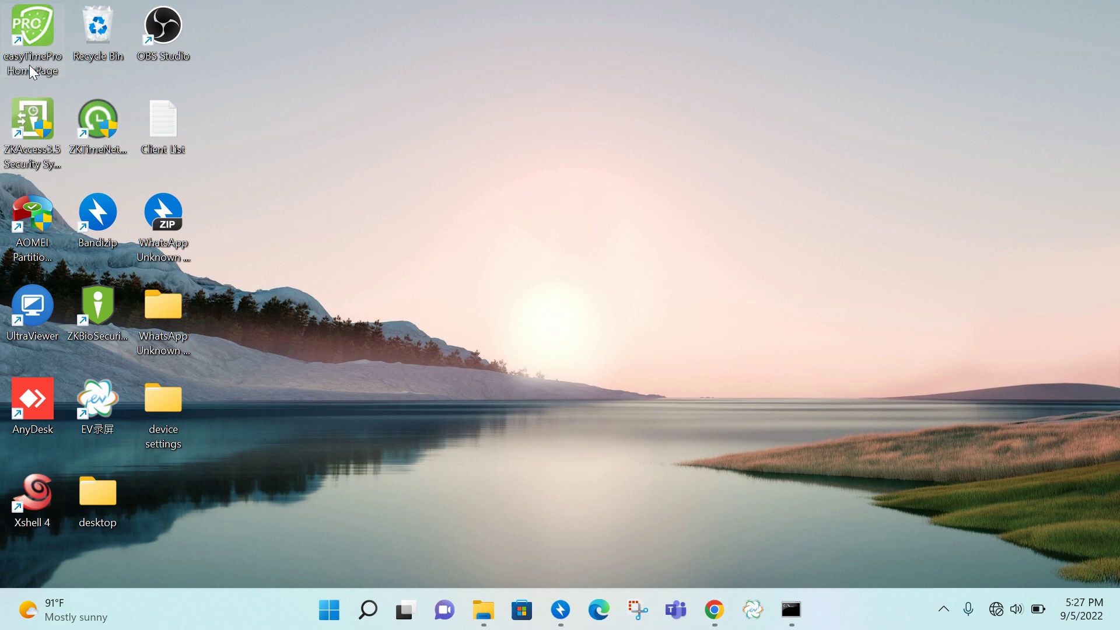
- Open the easy TimePro home page maximized and log in with the admin account
{"action": "double_click", "coordinate": [29, 34]}
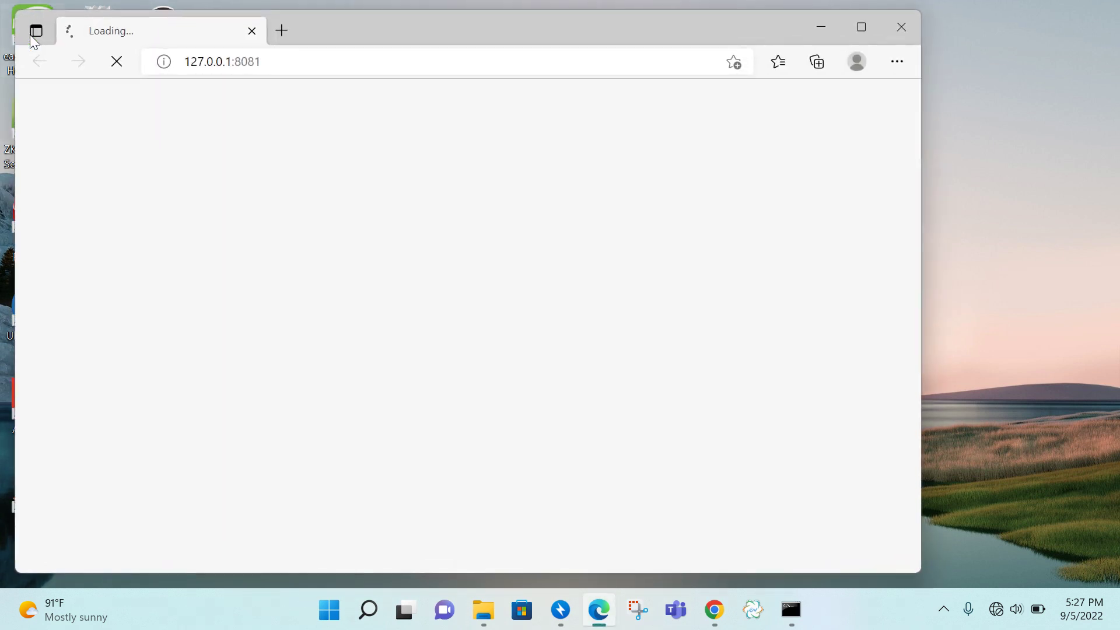
{"action": "left_click", "coordinate": [873, 33]}
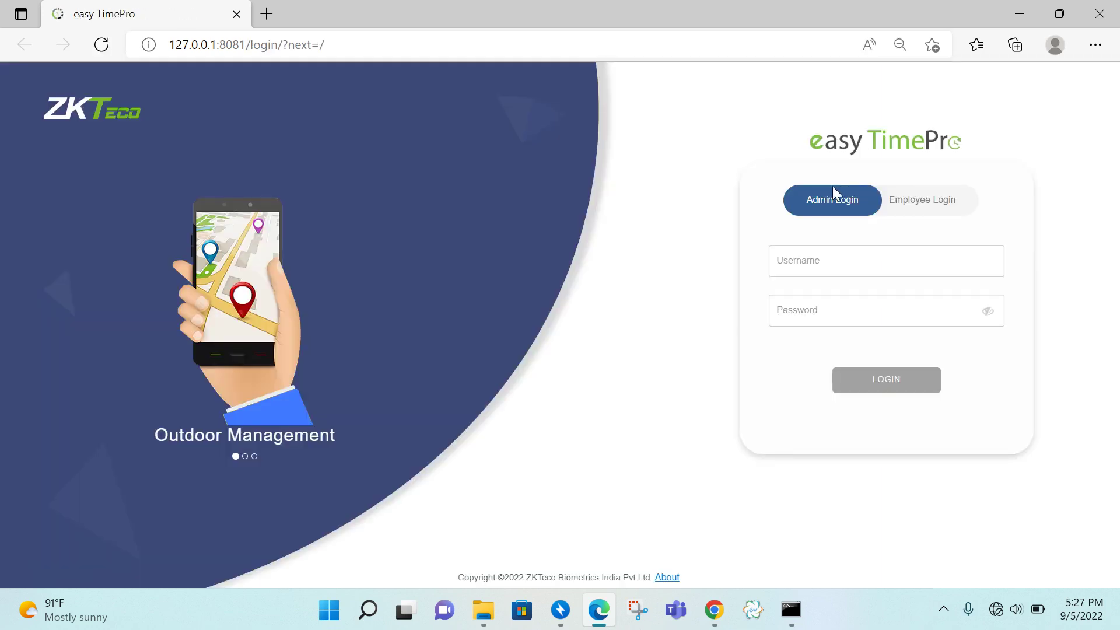
{"action": "left_click", "coordinate": [816, 252]}
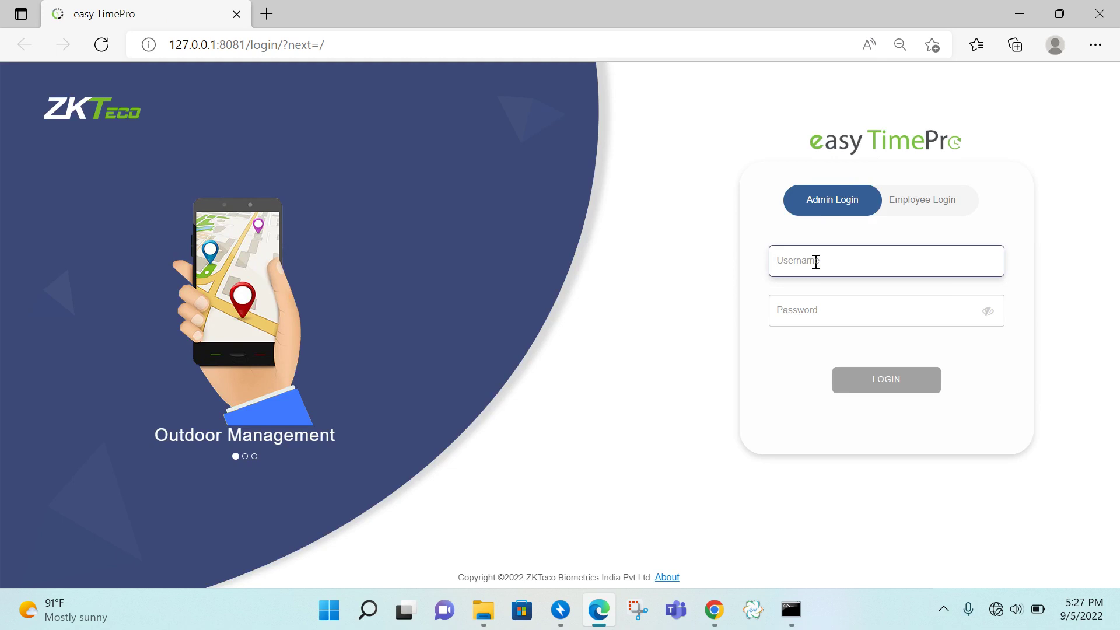
{"action": "type", "text": "admin"}
{"action": "key", "text": "Tab"}
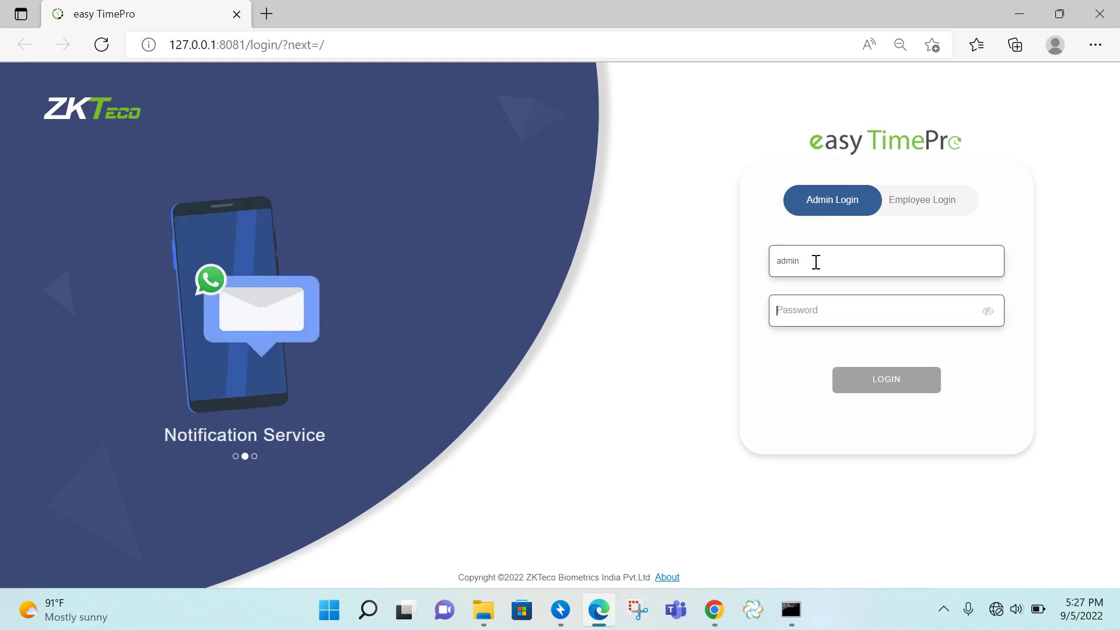
{"action": "type", "text": "ad"}
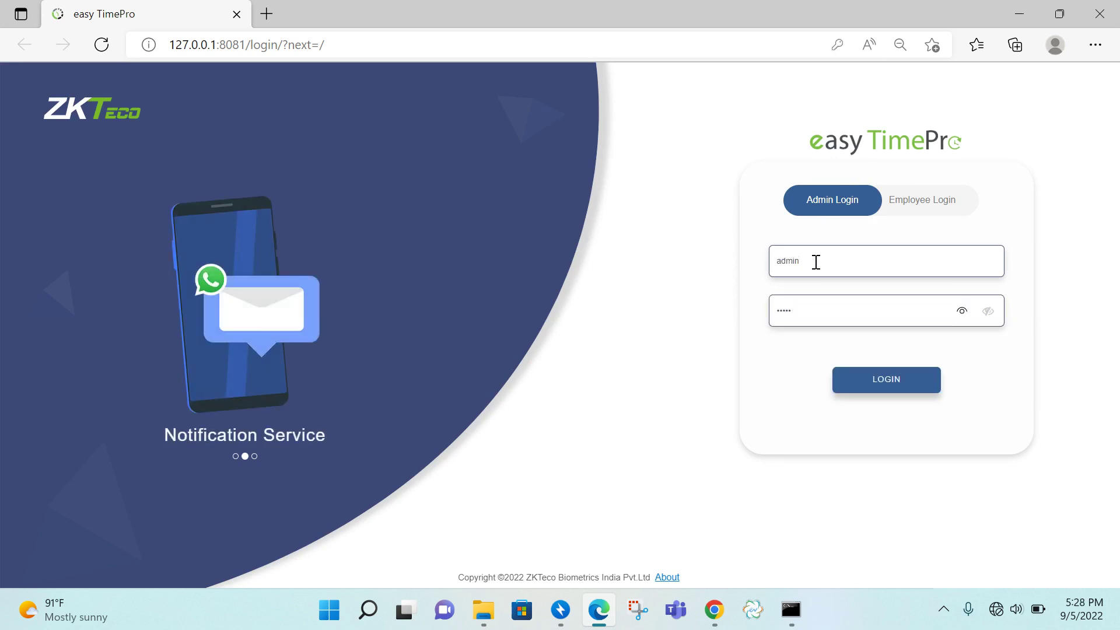
{"action": "key", "text": "Return"}
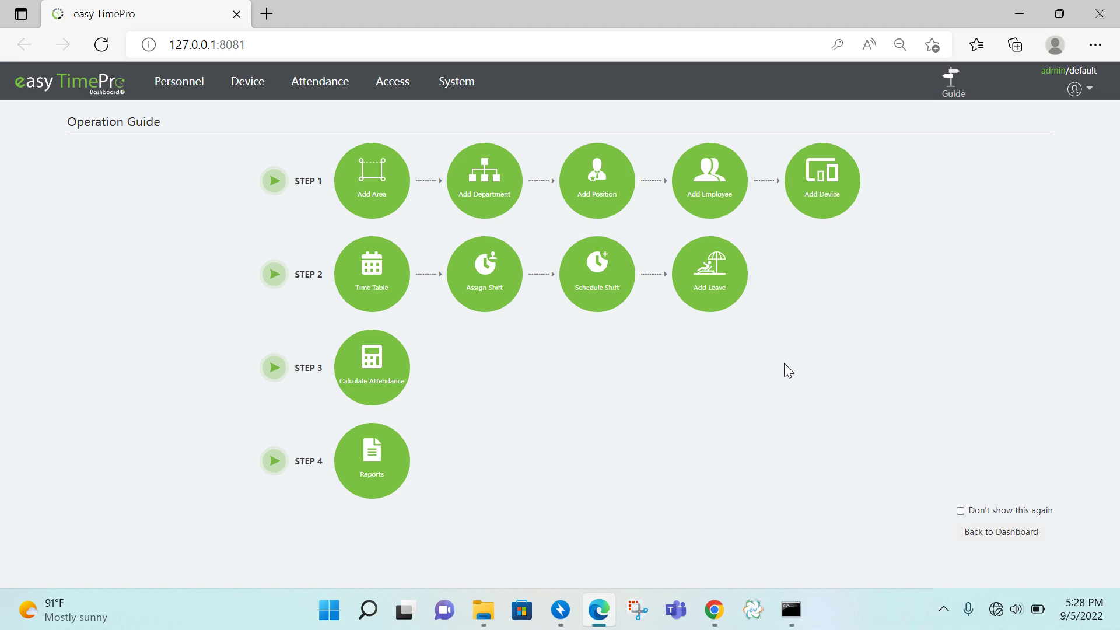
- Add the area chennai with code 2 and return to the Operation Guide
{"action": "left_click", "coordinate": [368, 202]}
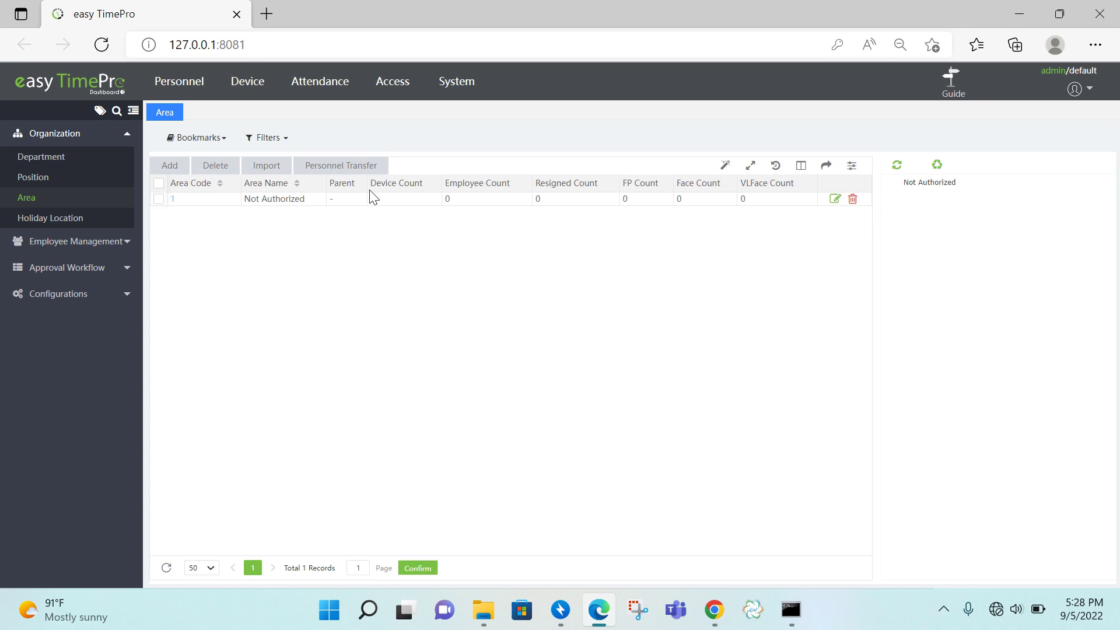
{"action": "left_click", "coordinate": [163, 166]}
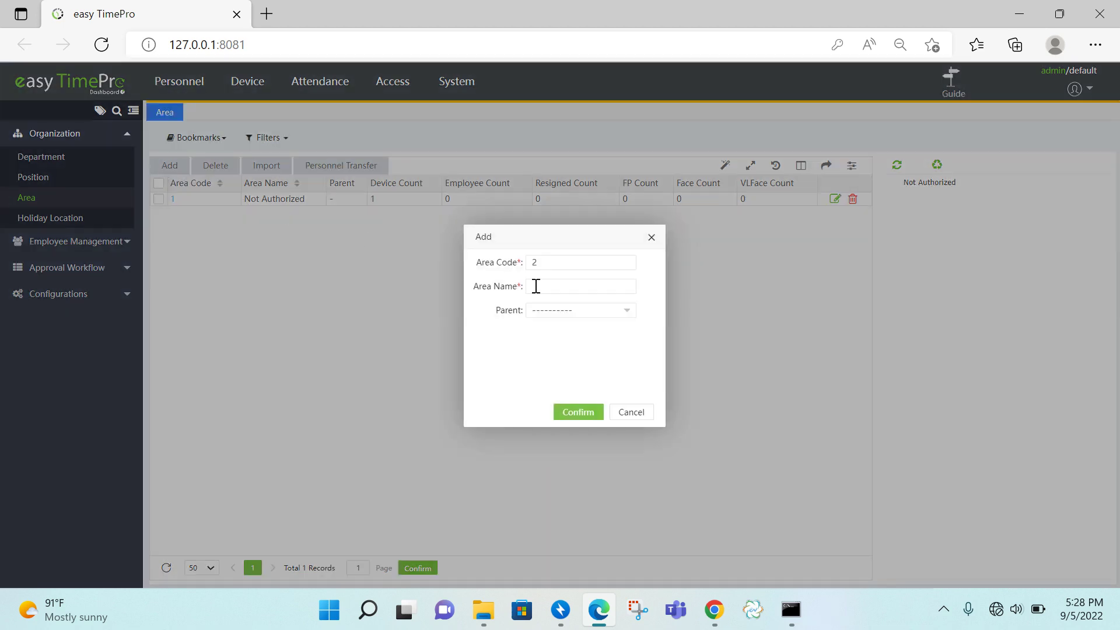
{"action": "type", "text": "chennai"}
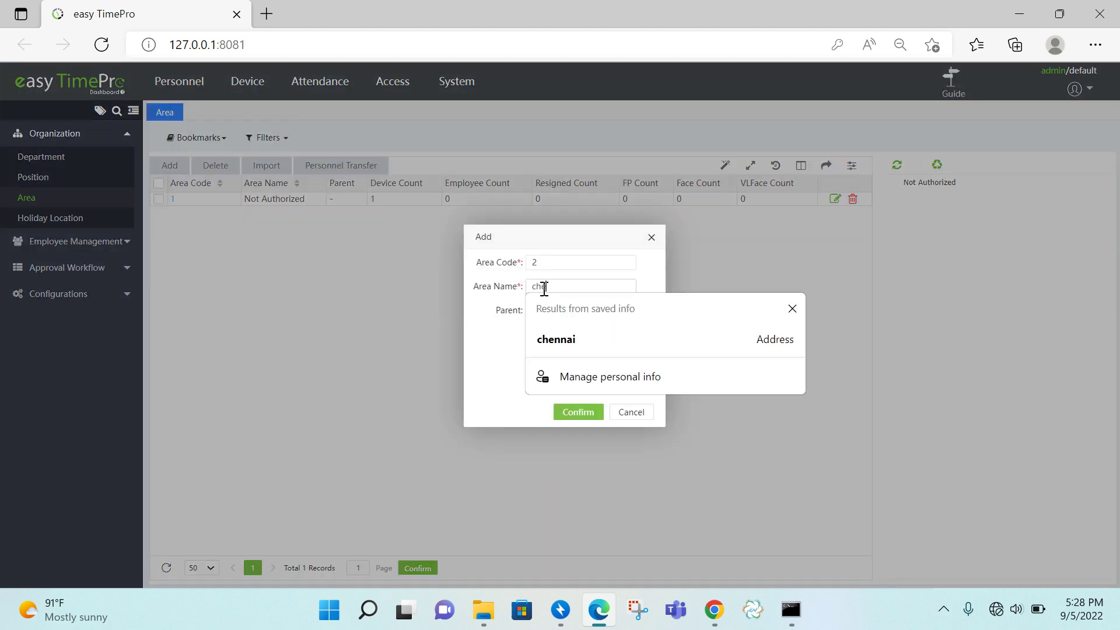
{"action": "left_click", "coordinate": [569, 338]}
{"action": "left_click", "coordinate": [580, 413]}
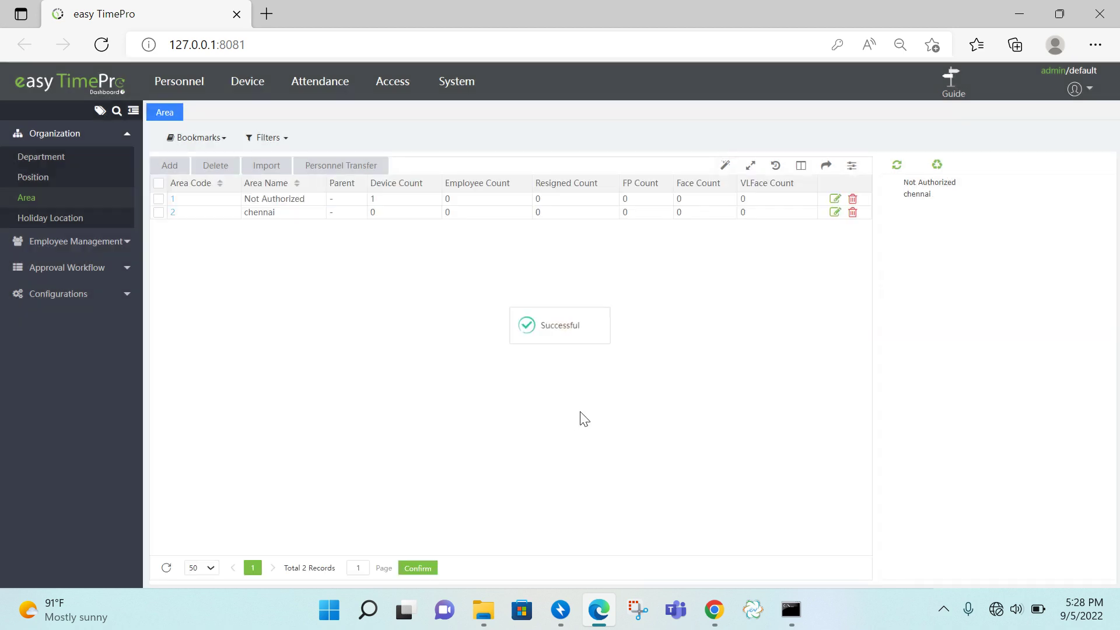
{"action": "left_click", "coordinate": [951, 100]}
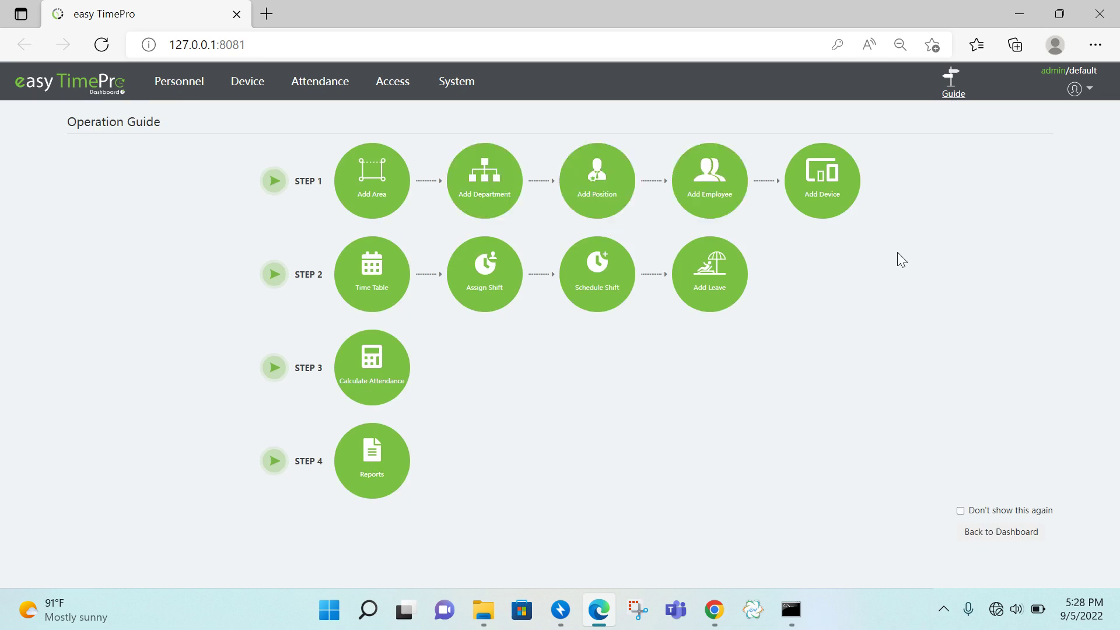
- Create the admin department with code 2
{"action": "left_click", "coordinate": [483, 204]}
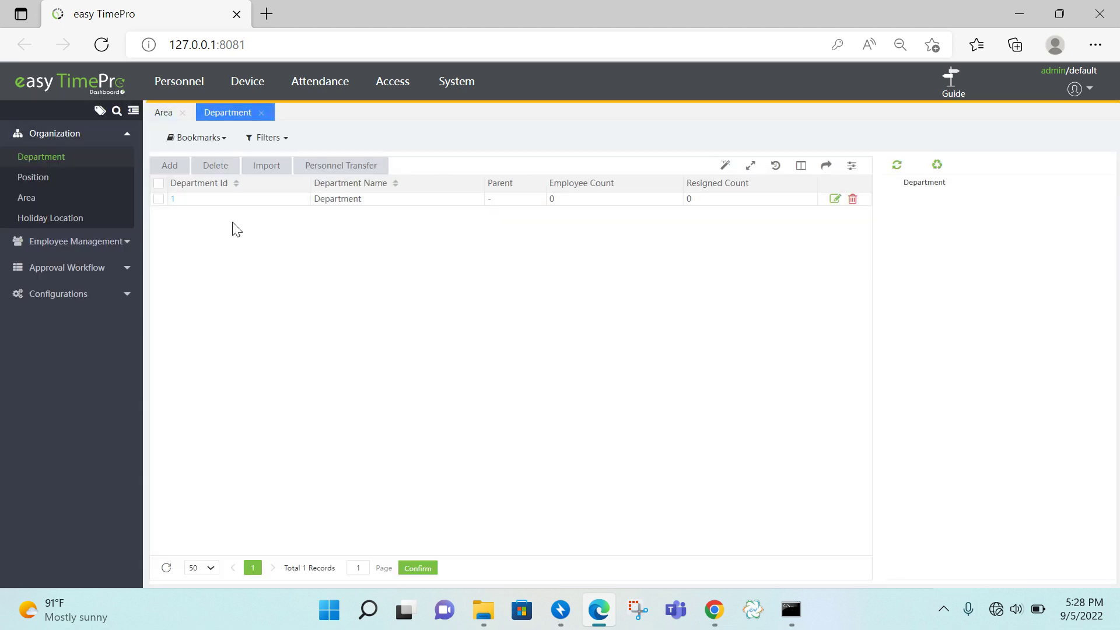
{"action": "left_click", "coordinate": [169, 166]}
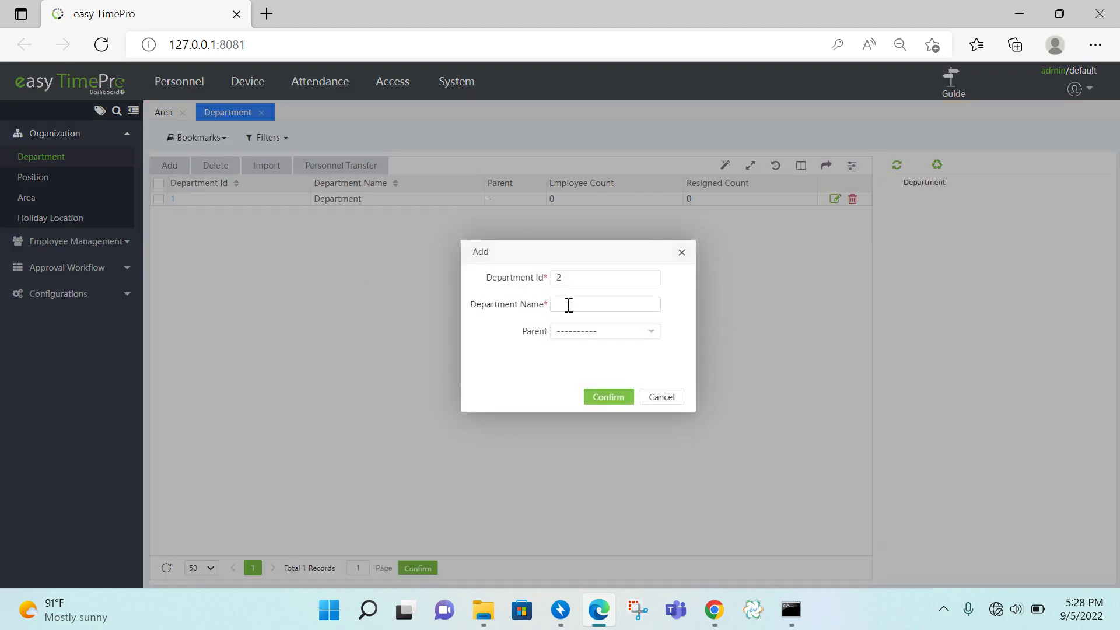
{"action": "type", "text": "admin"}
{"action": "left_click", "coordinate": [607, 399]}
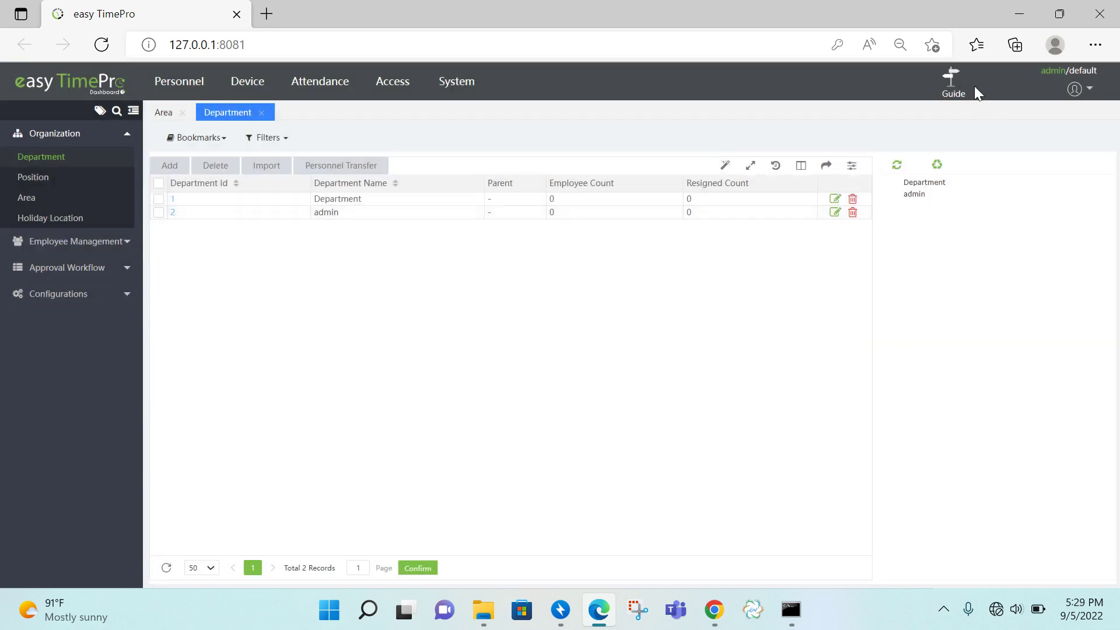
{"action": "left_click", "coordinate": [953, 93]}
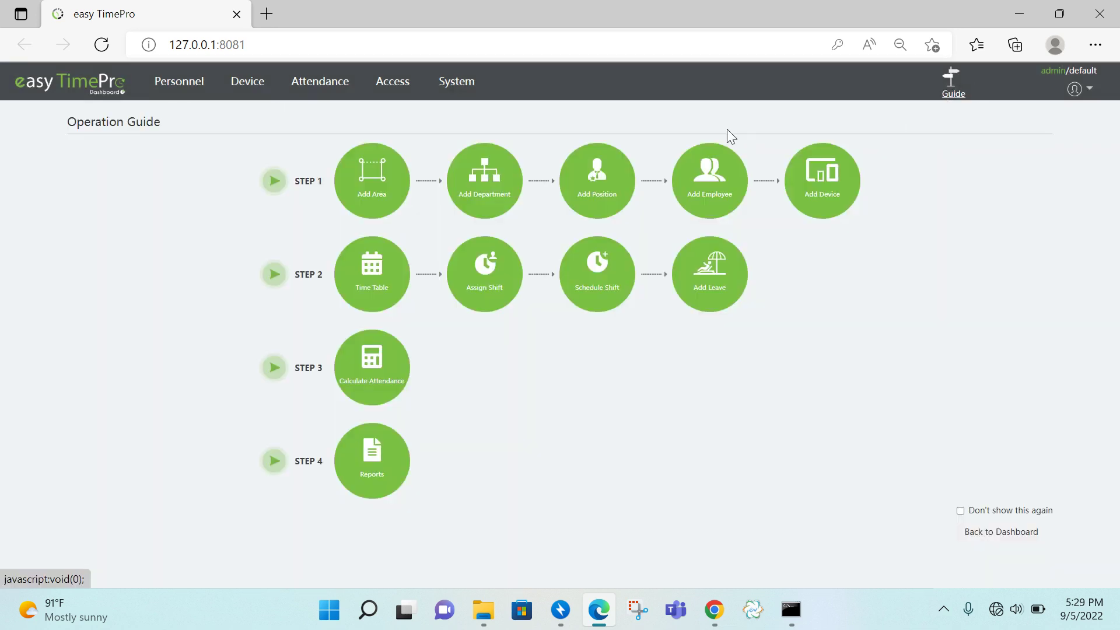
- Create the admin position with code 2, then bring up the device list
{"action": "left_click", "coordinate": [628, 190]}
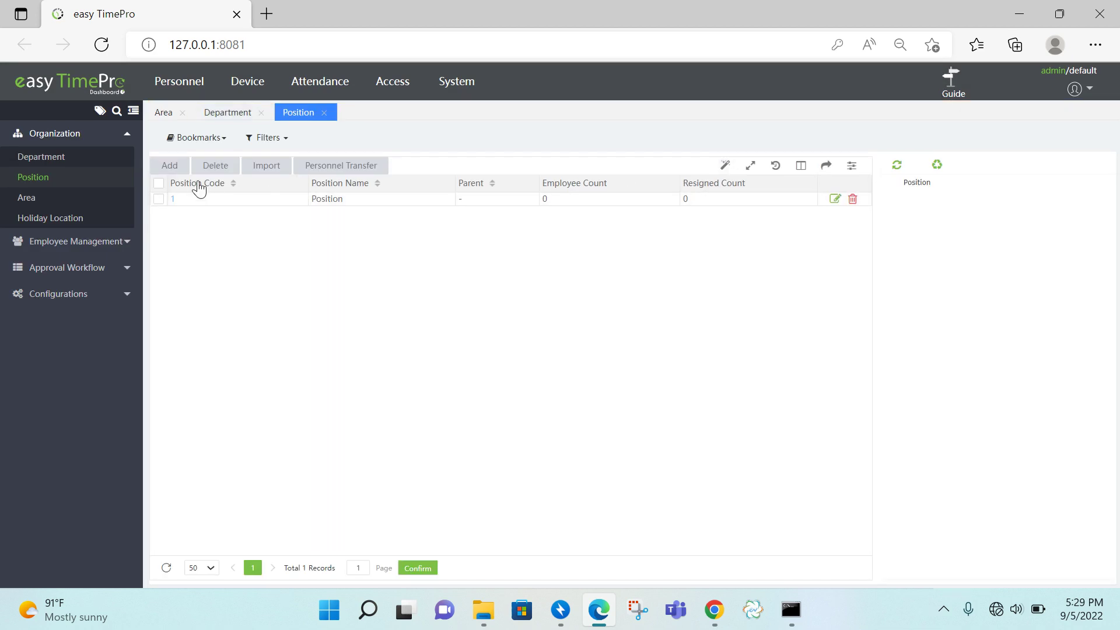
{"action": "left_click", "coordinate": [171, 169]}
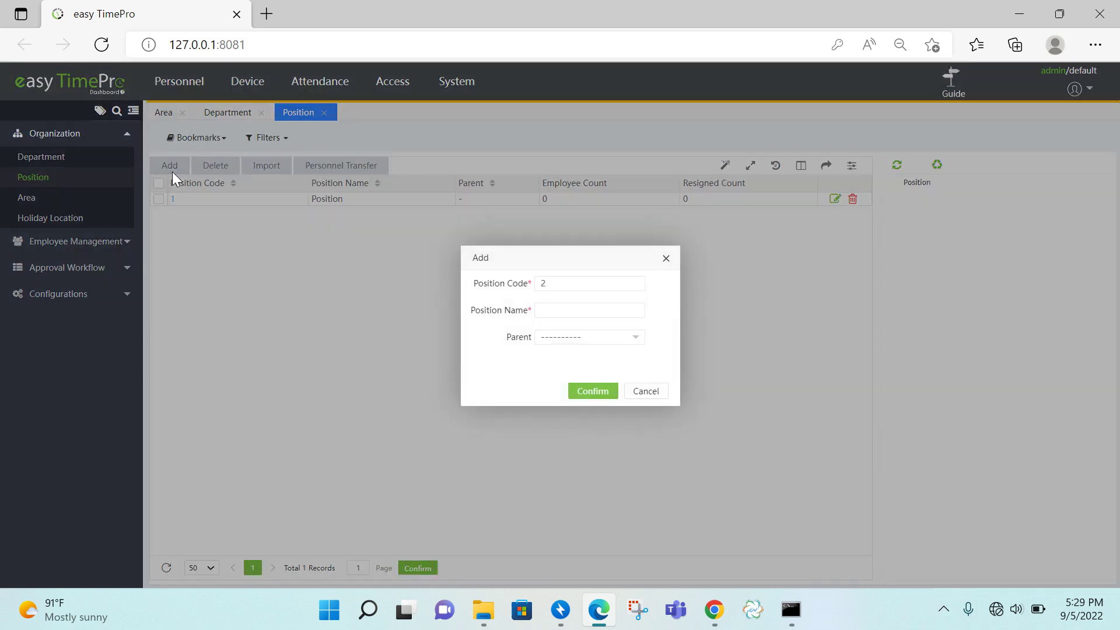
{"action": "left_click", "coordinate": [566, 317]}
{"action": "type", "text": "ad"}
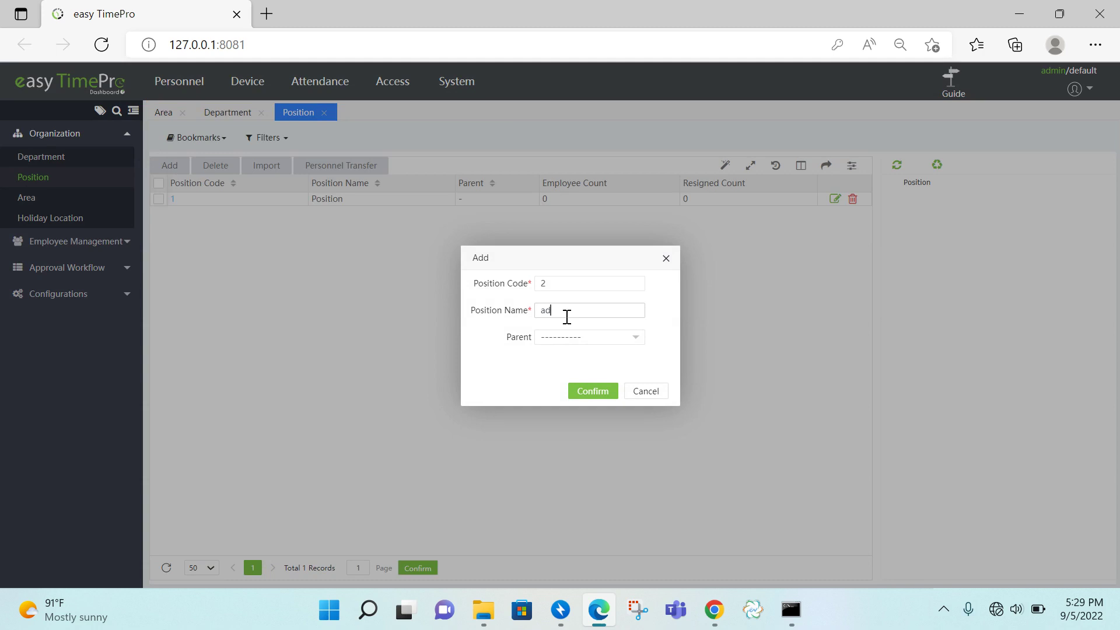
{"action": "type", "text": "min"}
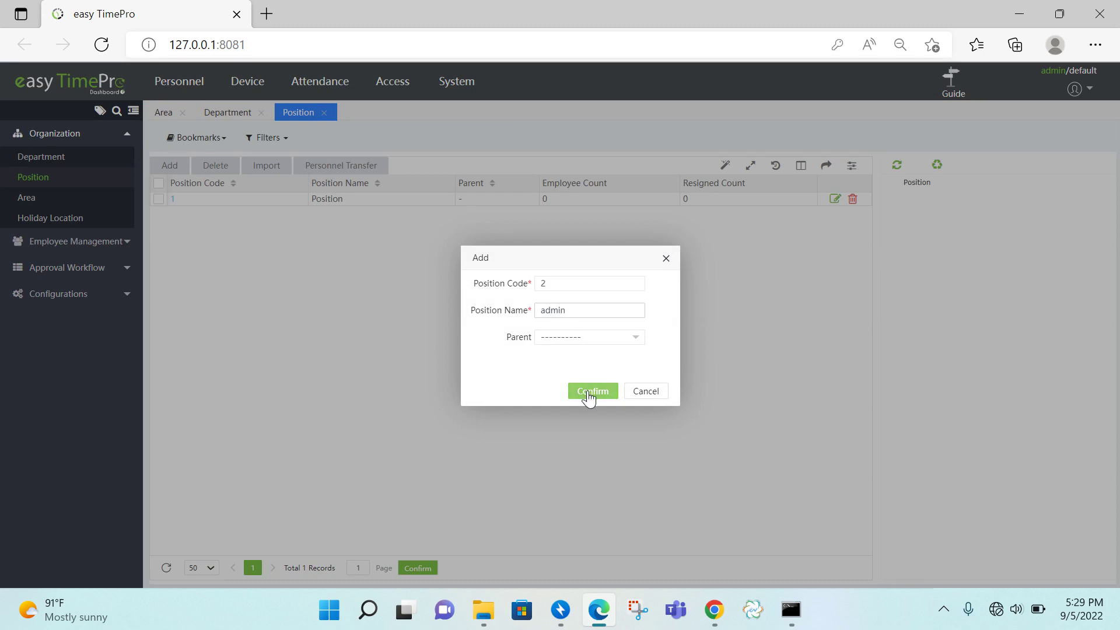
{"action": "left_click", "coordinate": [590, 394]}
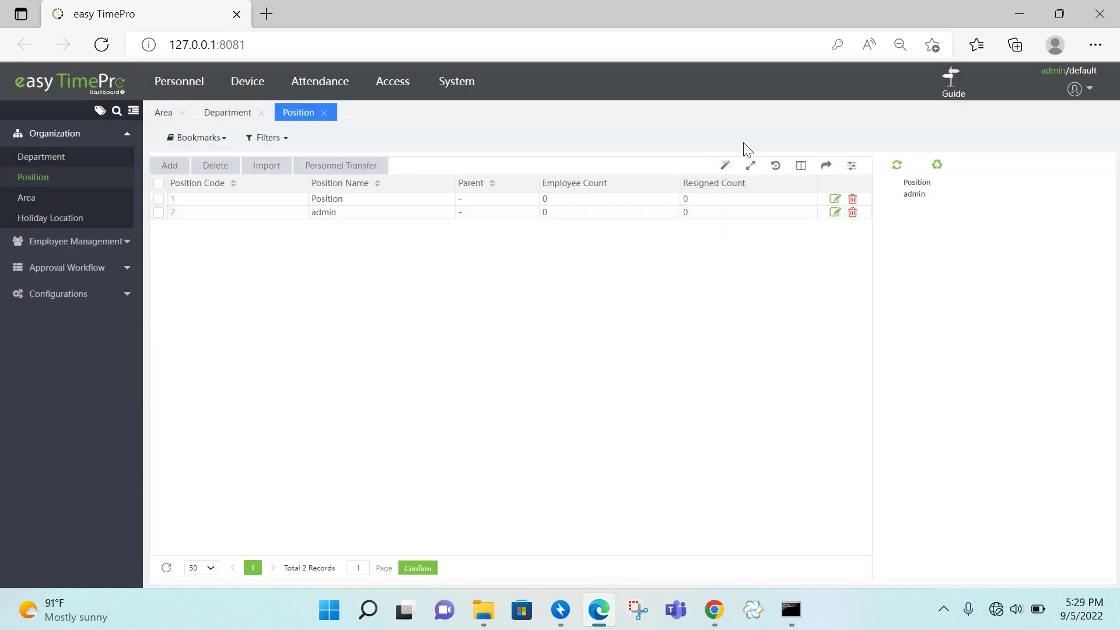
{"action": "left_click", "coordinate": [951, 87]}
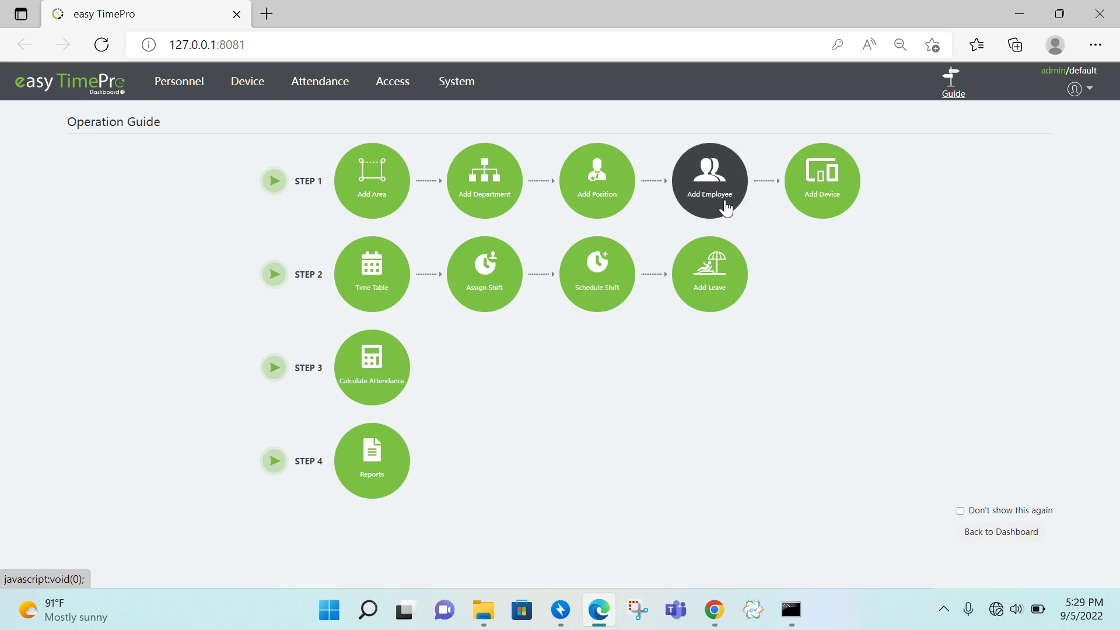
{"action": "left_click", "coordinate": [835, 206]}
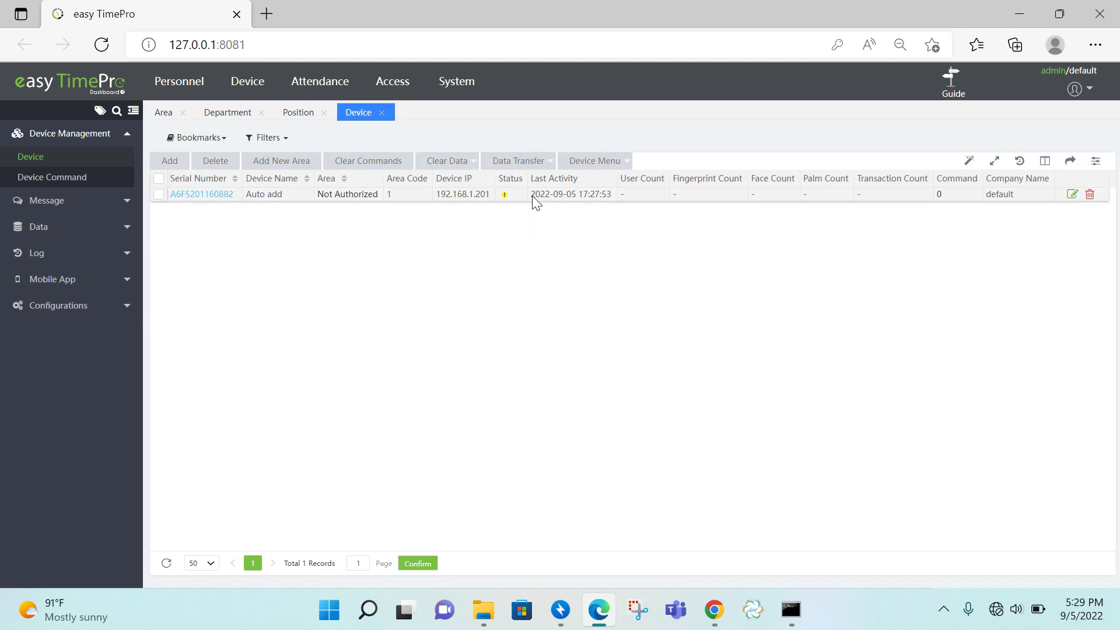
- Rename the device to attendance, area chennai, registration device Yes, direction Device In/Out
{"action": "left_click", "coordinate": [215, 199]}
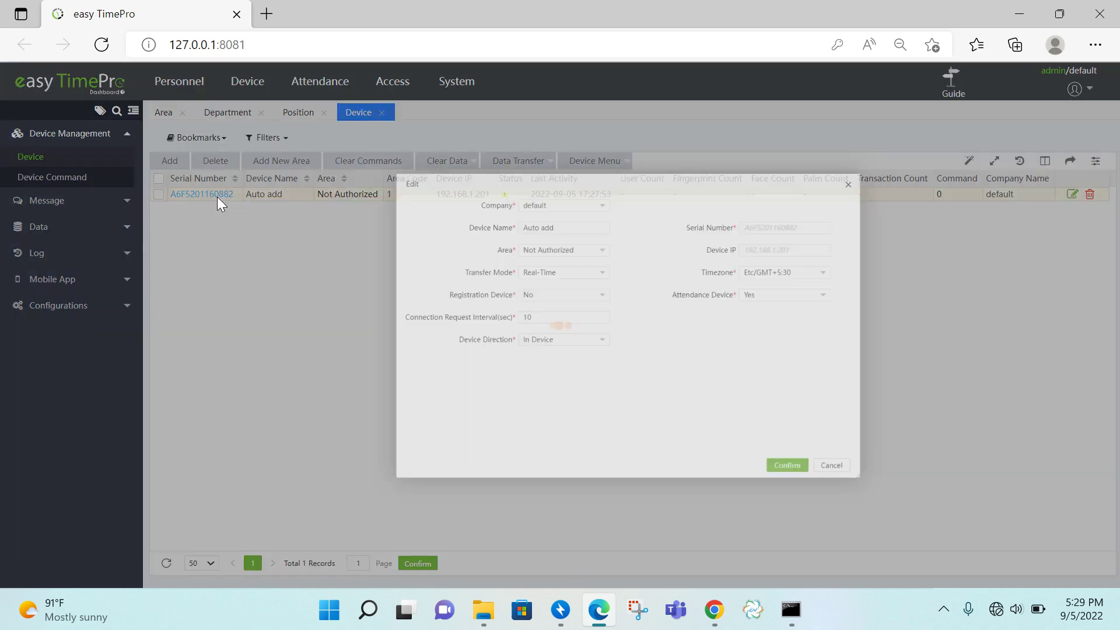
{"action": "left_click_drag", "start_coordinate": [550, 210], "coordinate": [465, 214]}
{"action": "type", "text": "a"}
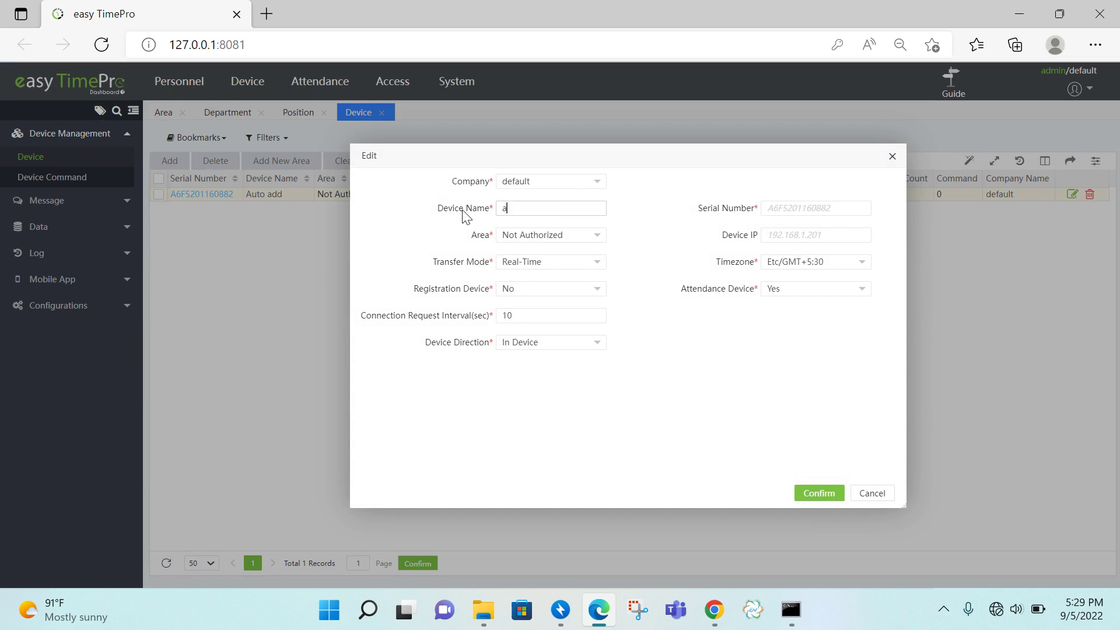
{"action": "type", "text": "ttendance"}
{"action": "left_click", "coordinate": [541, 240]}
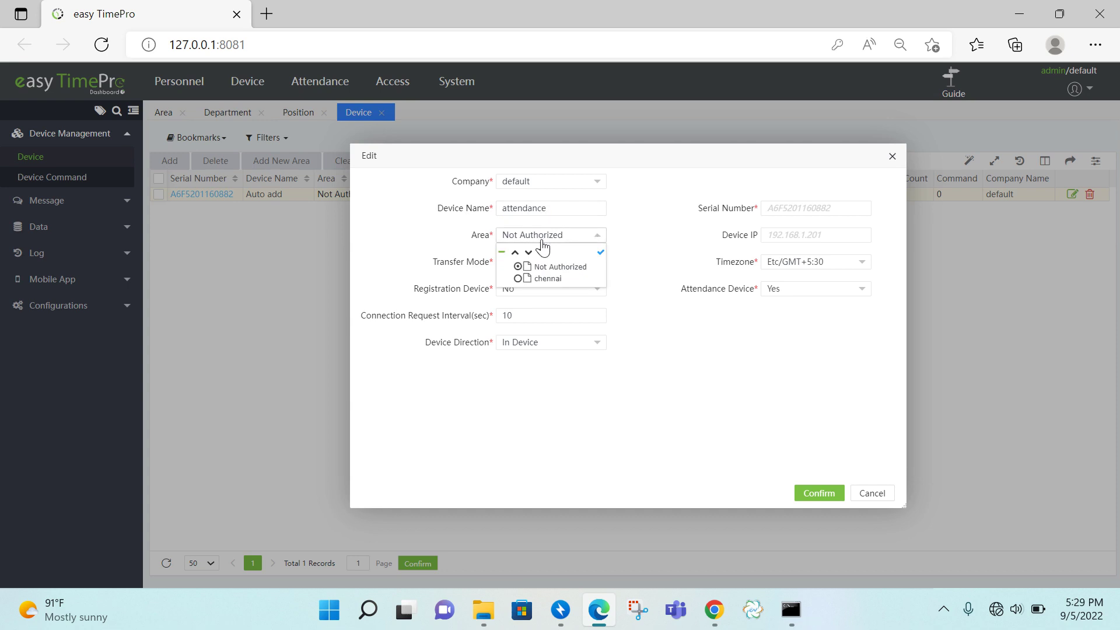
{"action": "left_click", "coordinate": [545, 280]}
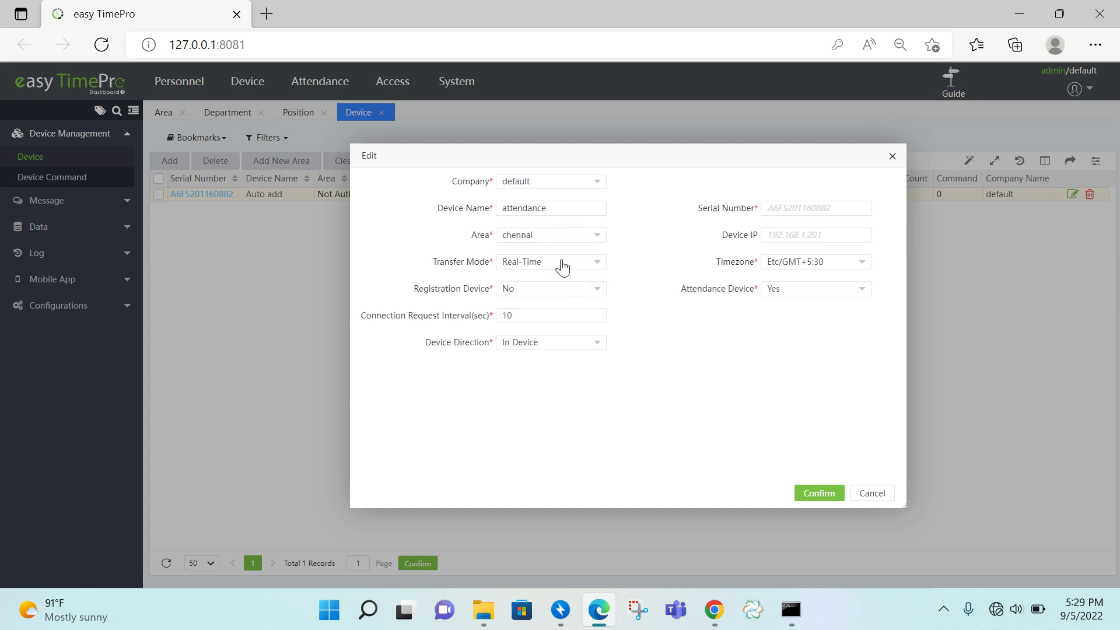
{"action": "left_click", "coordinate": [538, 292]}
{"action": "left_click", "coordinate": [509, 326]}
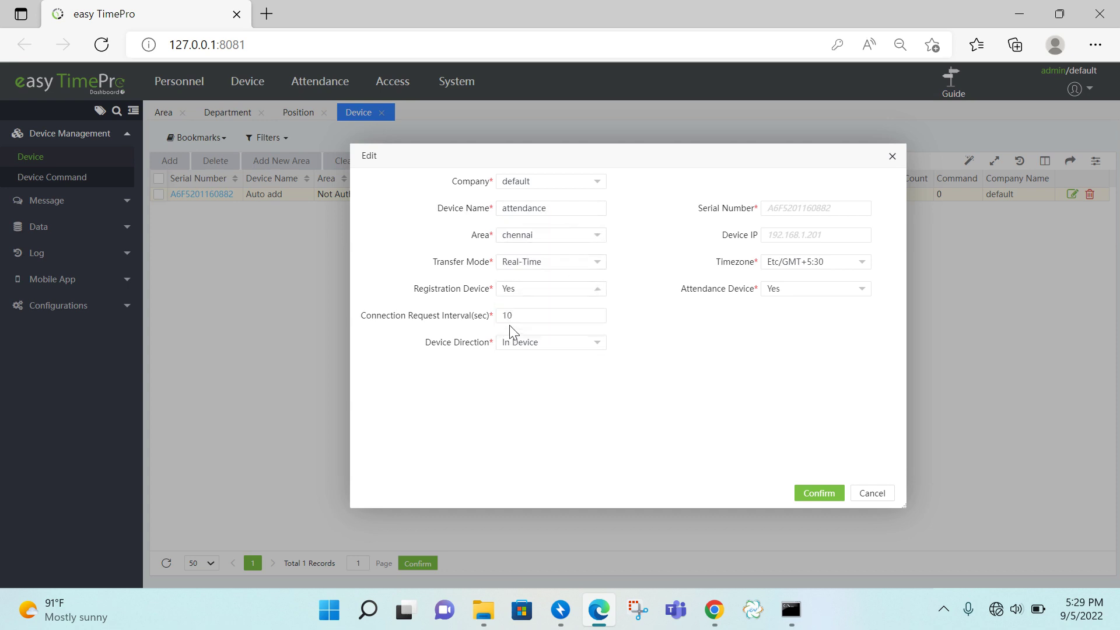
{"action": "left_click", "coordinate": [556, 348]}
{"action": "left_click", "coordinate": [554, 364]}
{"action": "left_click", "coordinate": [820, 495]}
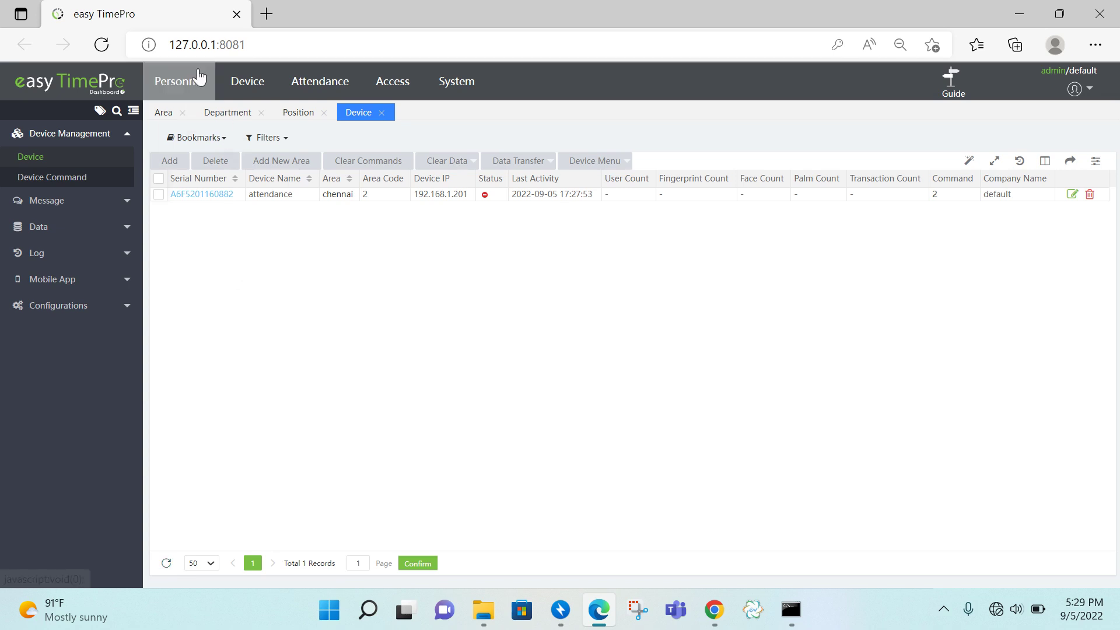
- Refresh the device list until attendance is online with 15 users and 22 transactions
{"action": "left_click", "coordinate": [108, 45]}
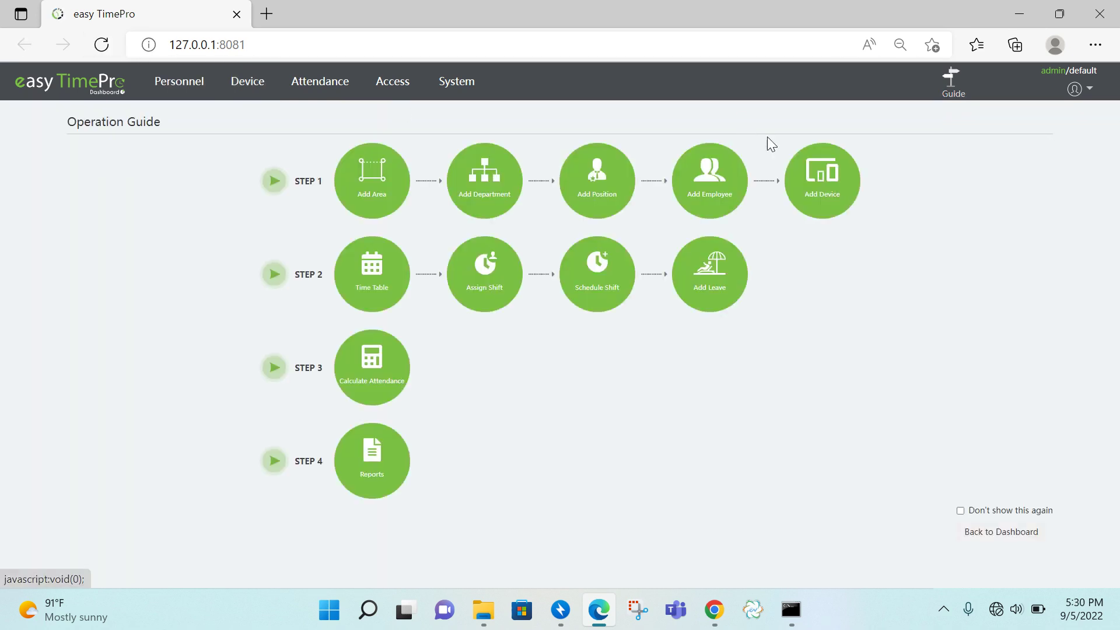
{"action": "left_click", "coordinate": [248, 84]}
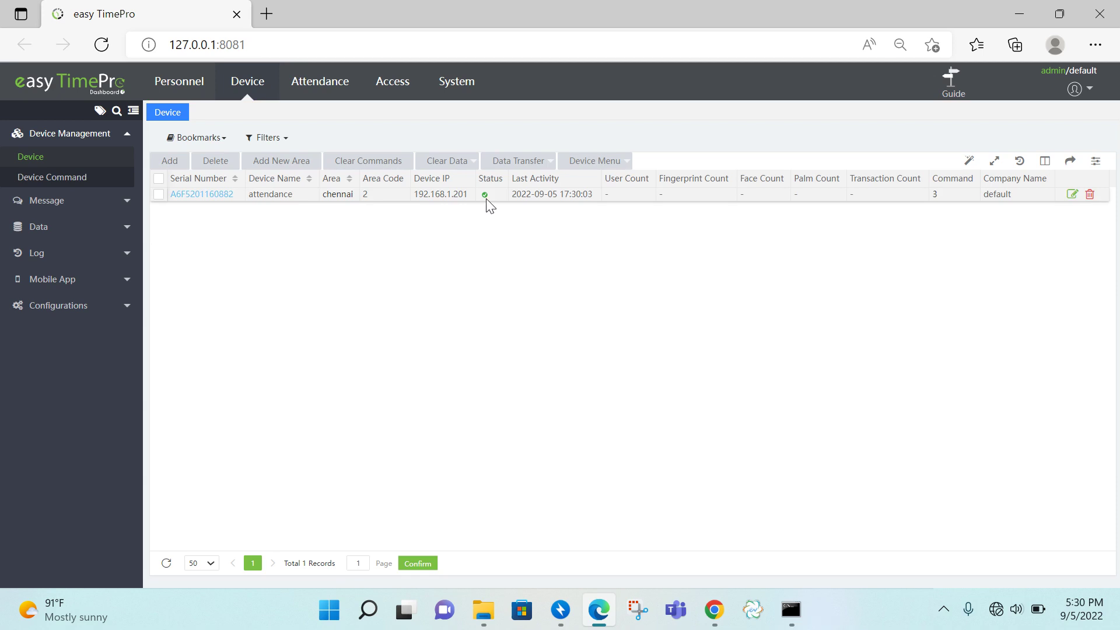
{"action": "left_click", "coordinate": [167, 563]}
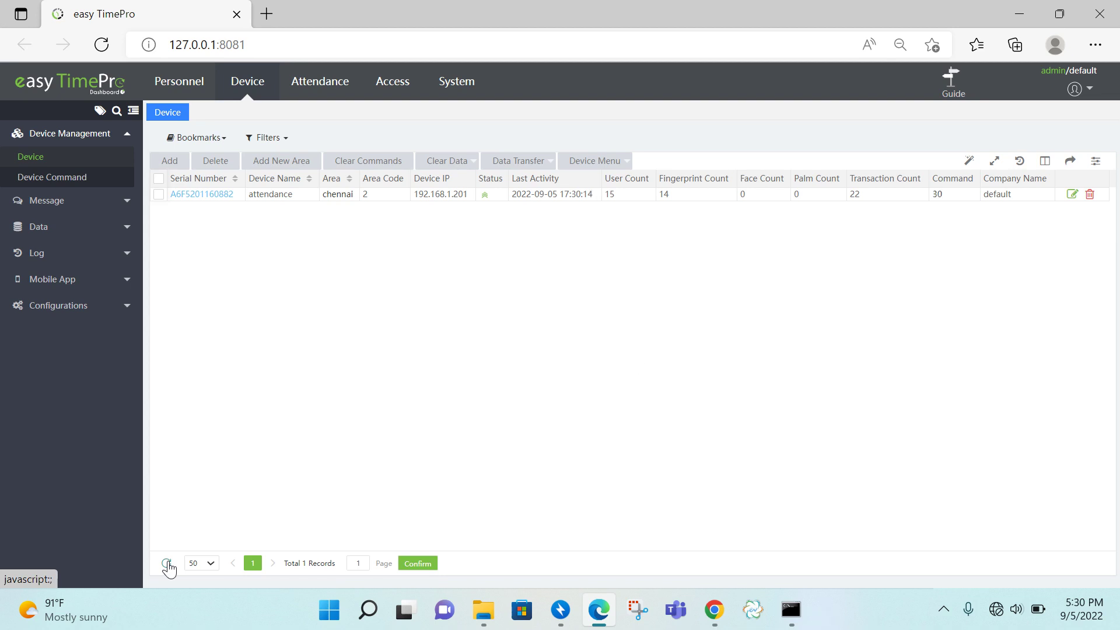
{"action": "left_click", "coordinate": [168, 565]}
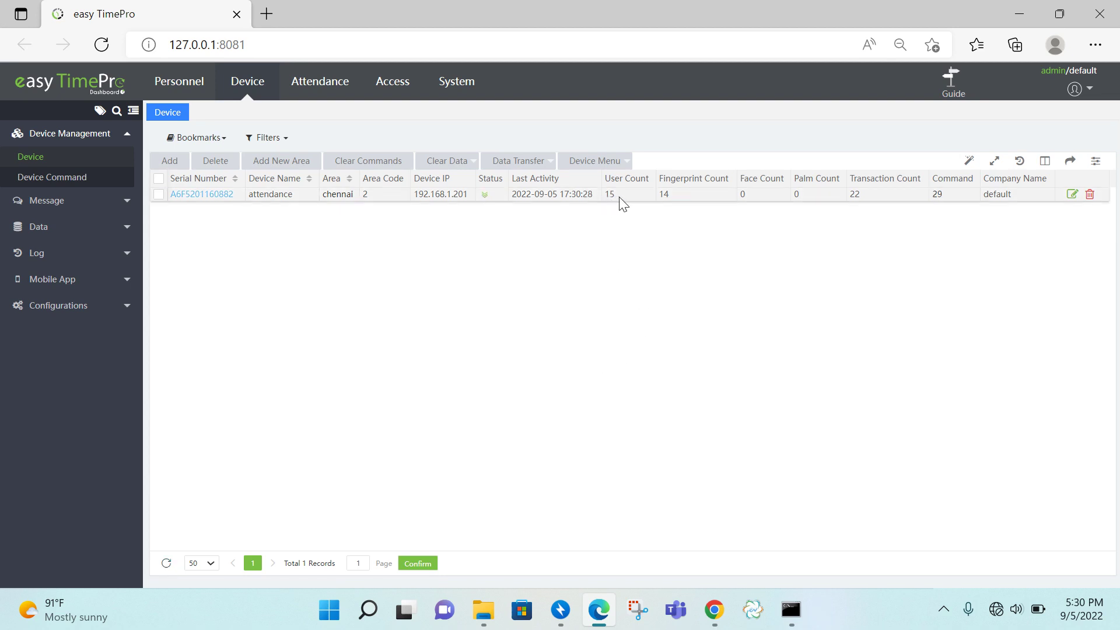
{"action": "left_click", "coordinate": [164, 564]}
{"action": "left_click", "coordinate": [166, 565]}
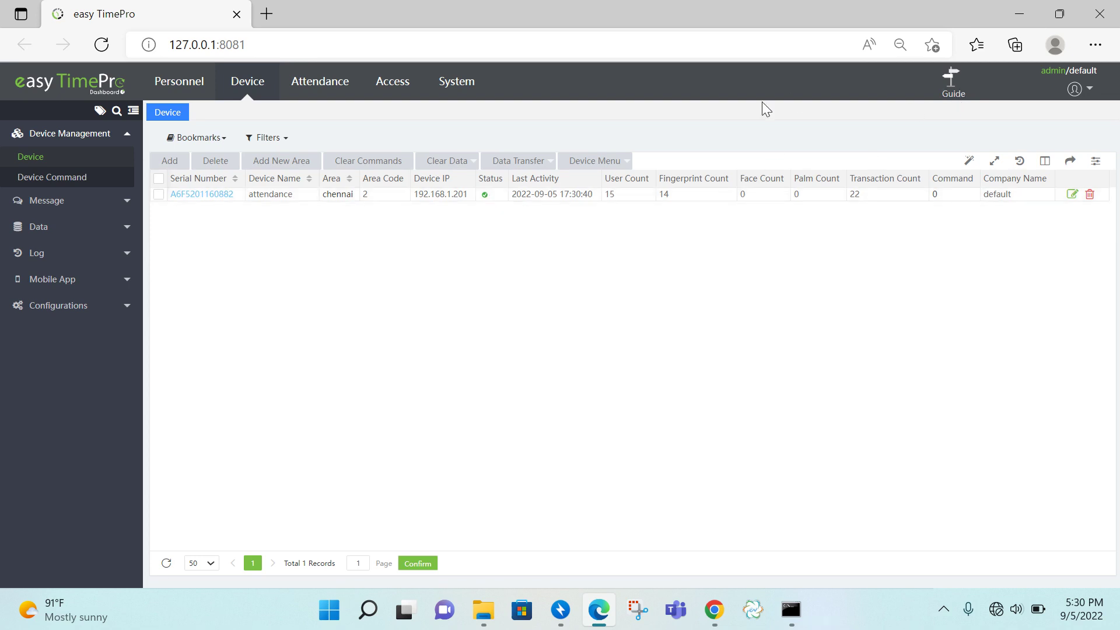
{"action": "left_click", "coordinate": [952, 95]}
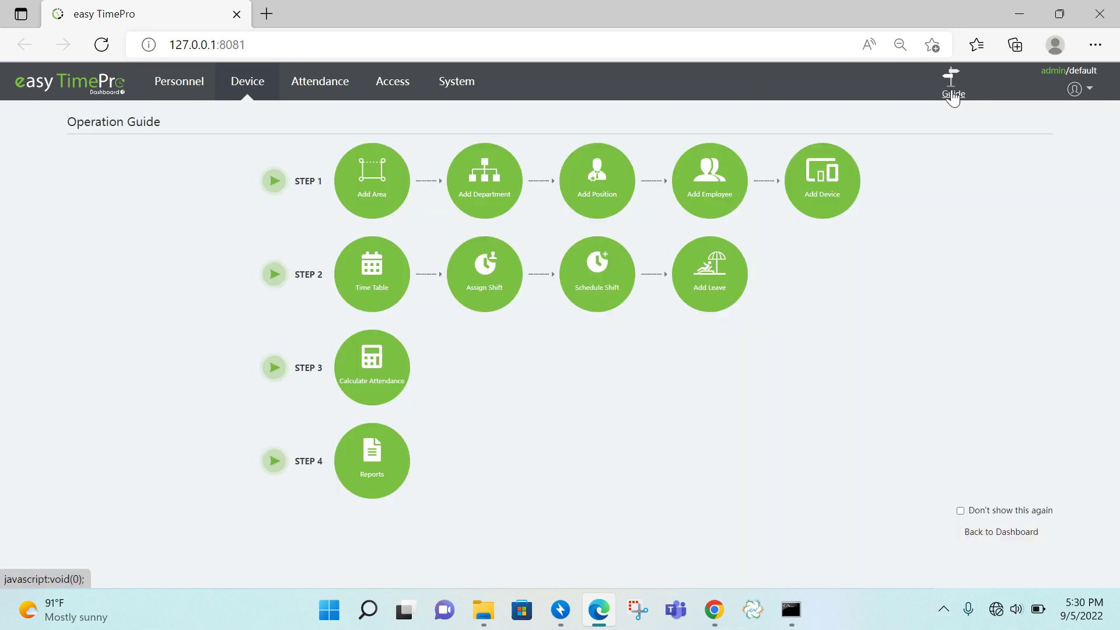
- Start a new employee with Employee Id ZK10 and first name Test
{"action": "left_click", "coordinate": [703, 204]}
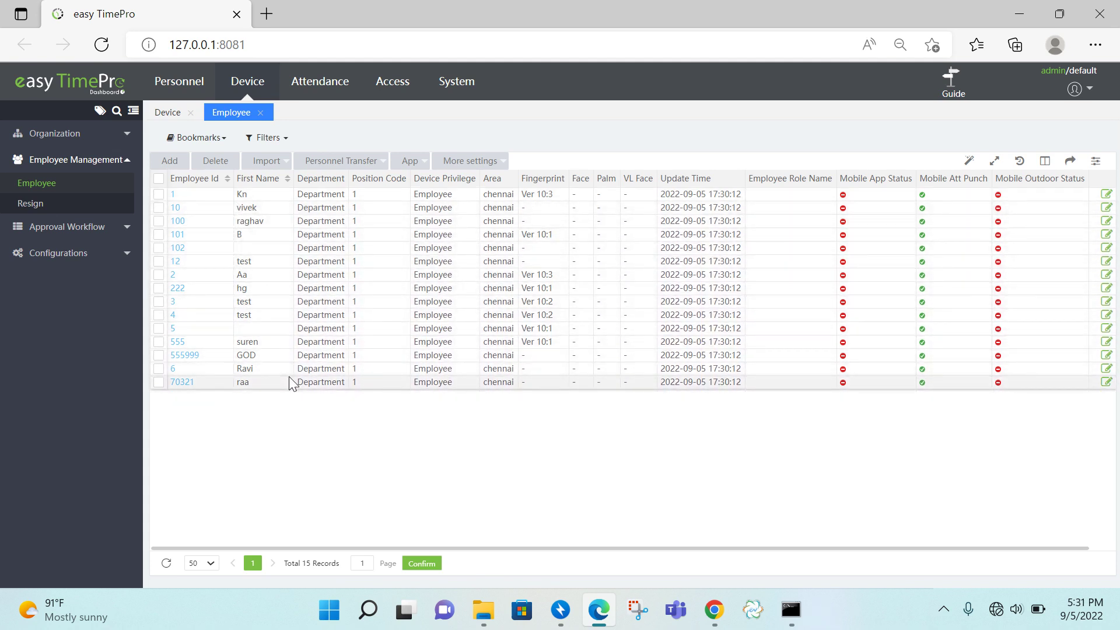
{"action": "left_click", "coordinate": [174, 163]}
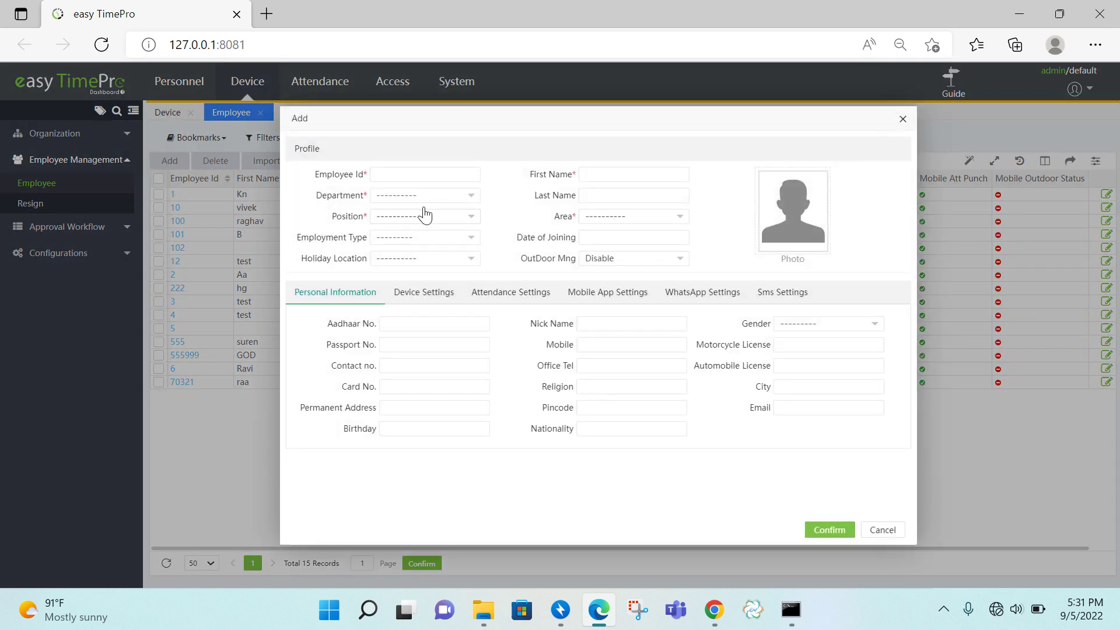
{"action": "left_click", "coordinate": [427, 169]}
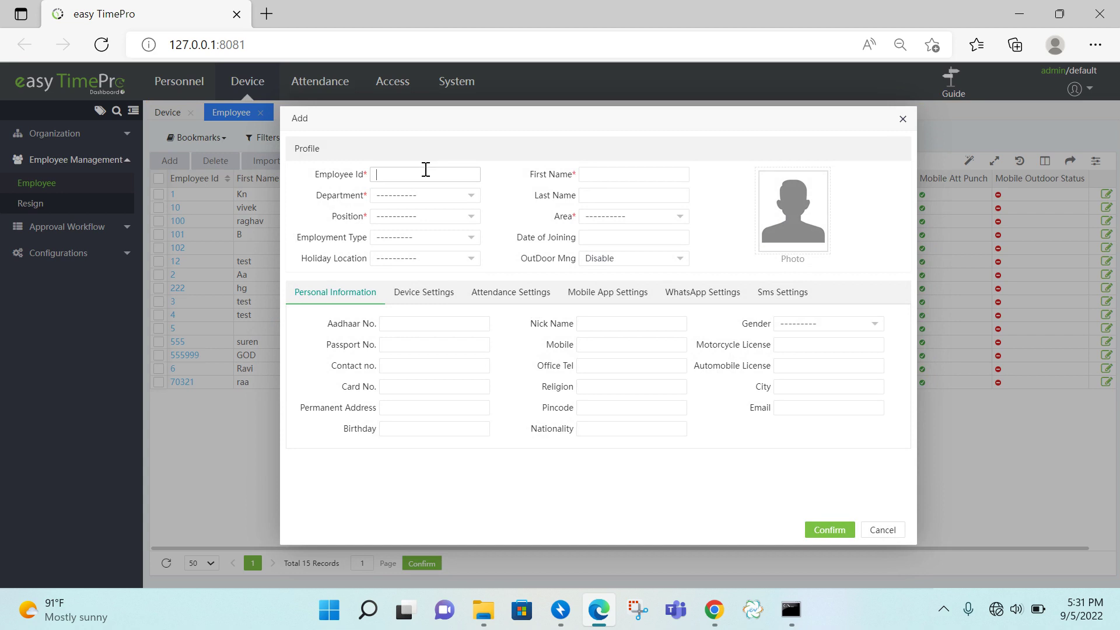
{"action": "type", "text": "ZK10"}
{"action": "left_click", "coordinate": [616, 174]}
{"action": "type", "text": "Test"}
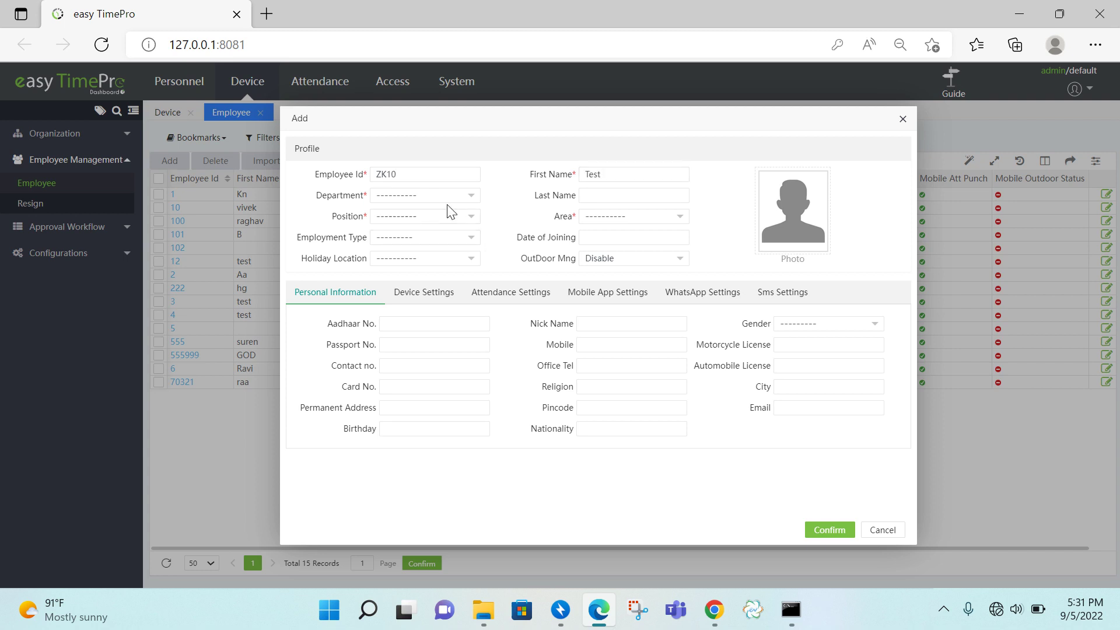
- Assign the employee to admin department, admin position and chennai area, and save
{"action": "left_click", "coordinate": [447, 198]}
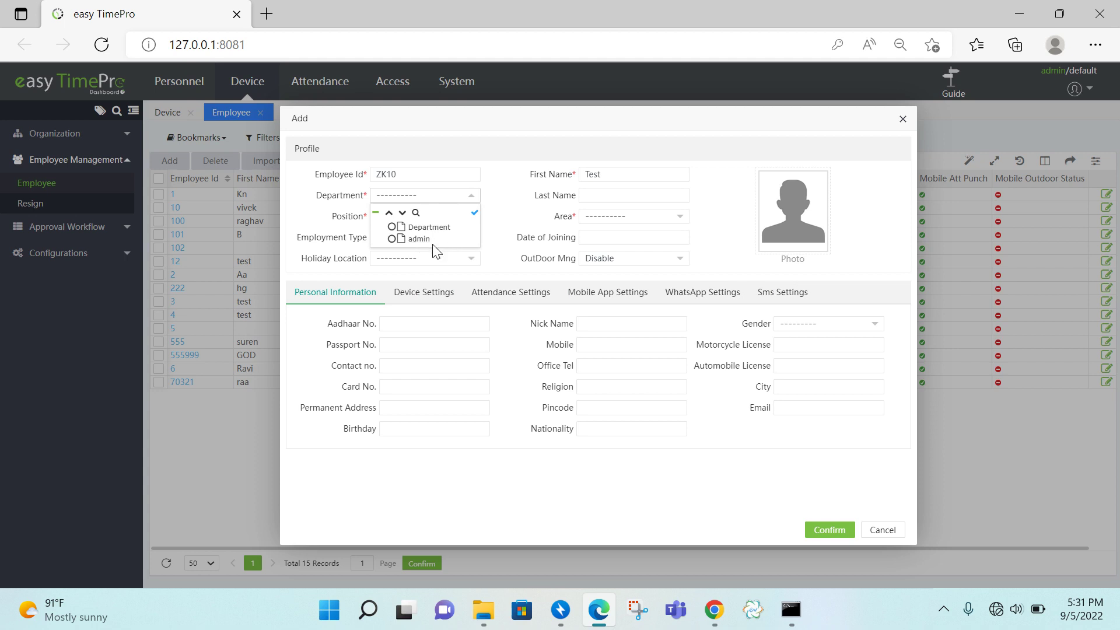
{"action": "left_click", "coordinate": [418, 240]}
{"action": "left_click", "coordinate": [448, 218]}
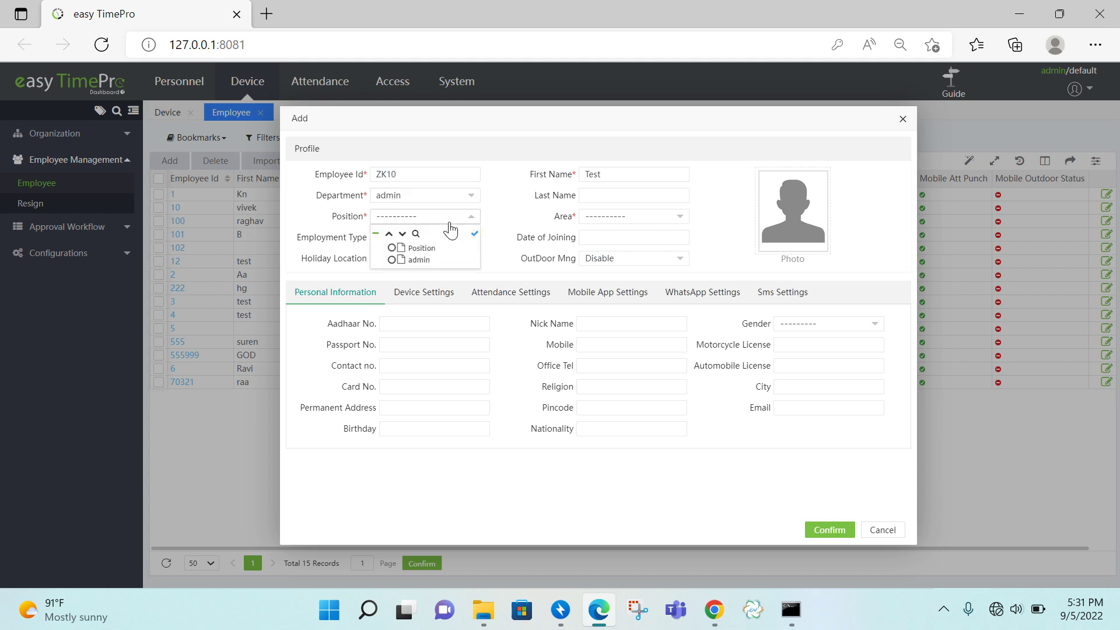
{"action": "left_click", "coordinate": [409, 264]}
{"action": "left_click", "coordinate": [618, 219]}
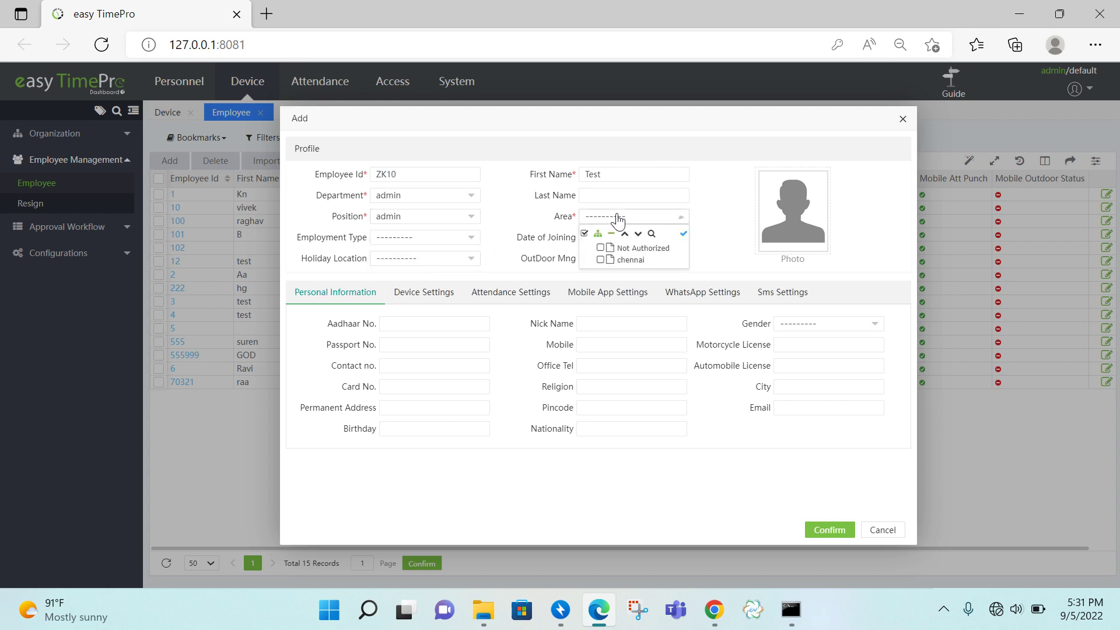
{"action": "left_click", "coordinate": [632, 261]}
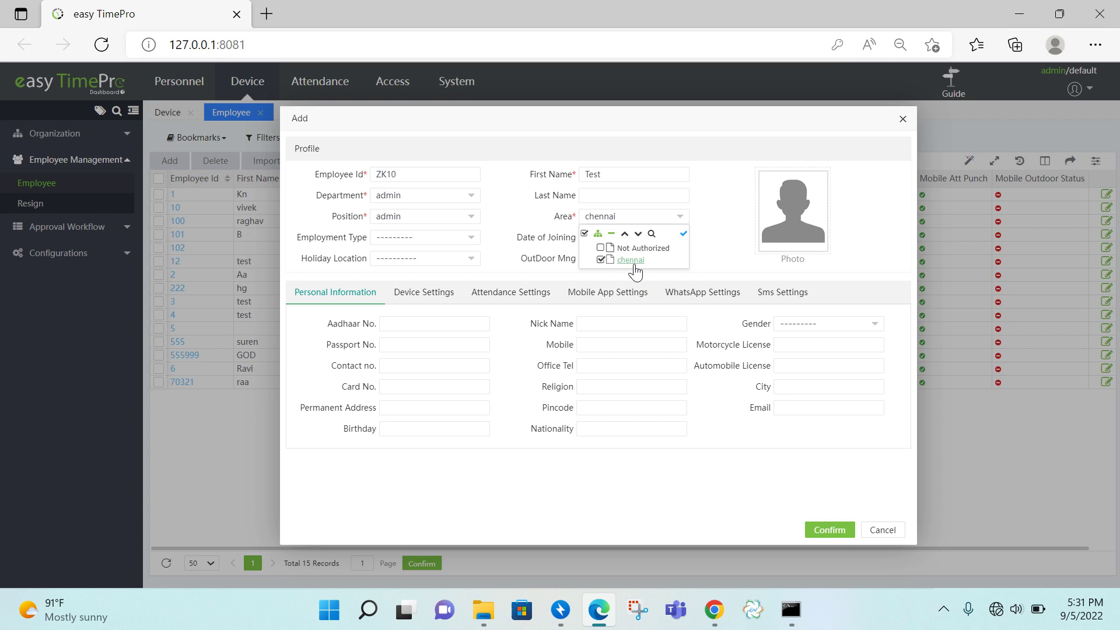
{"action": "left_click", "coordinate": [706, 270]}
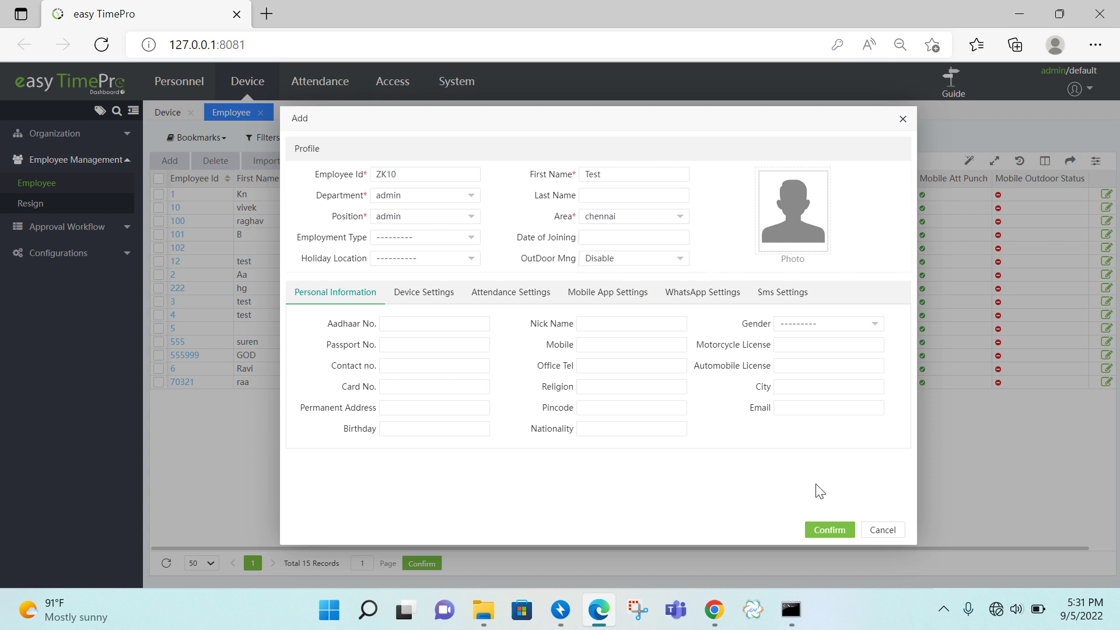
{"action": "left_click", "coordinate": [830, 530]}
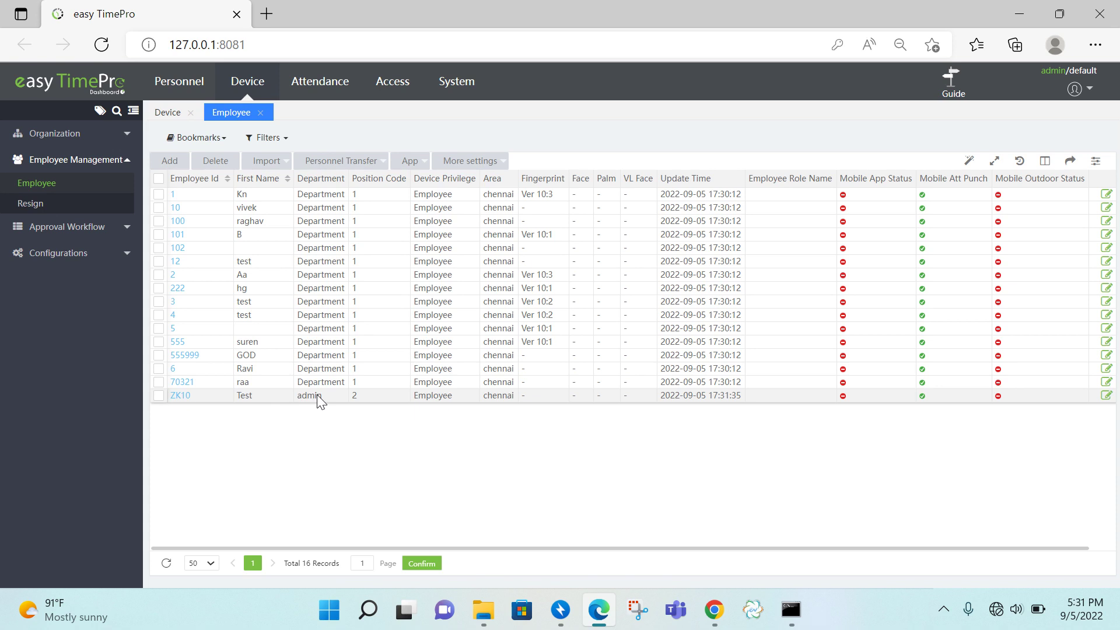
- Open the Shift > Timetable list showing the General Time Table, 09:00 to 18:00
{"action": "left_click", "coordinate": [315, 90]}
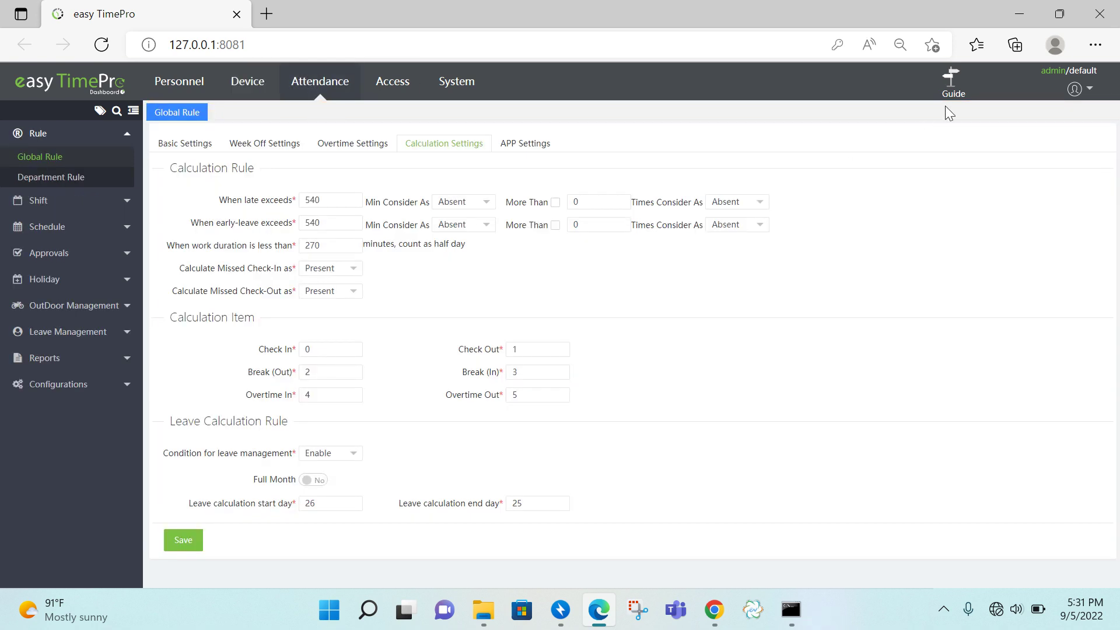
{"action": "left_click", "coordinate": [953, 90]}
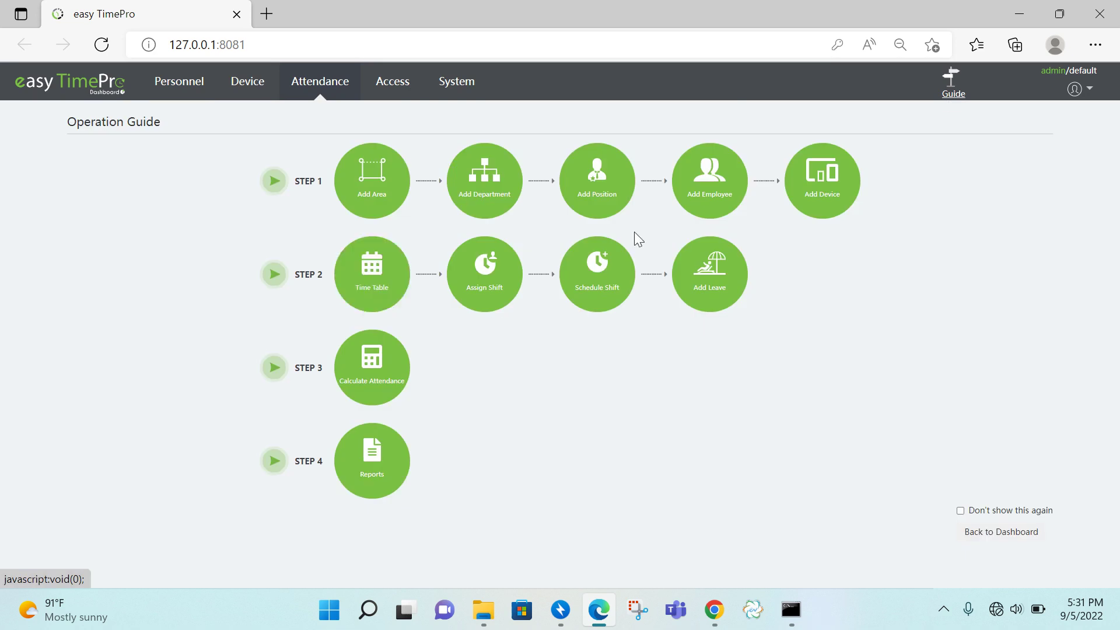
{"action": "left_click", "coordinate": [850, 197]}
{"action": "left_click", "coordinate": [374, 309]}
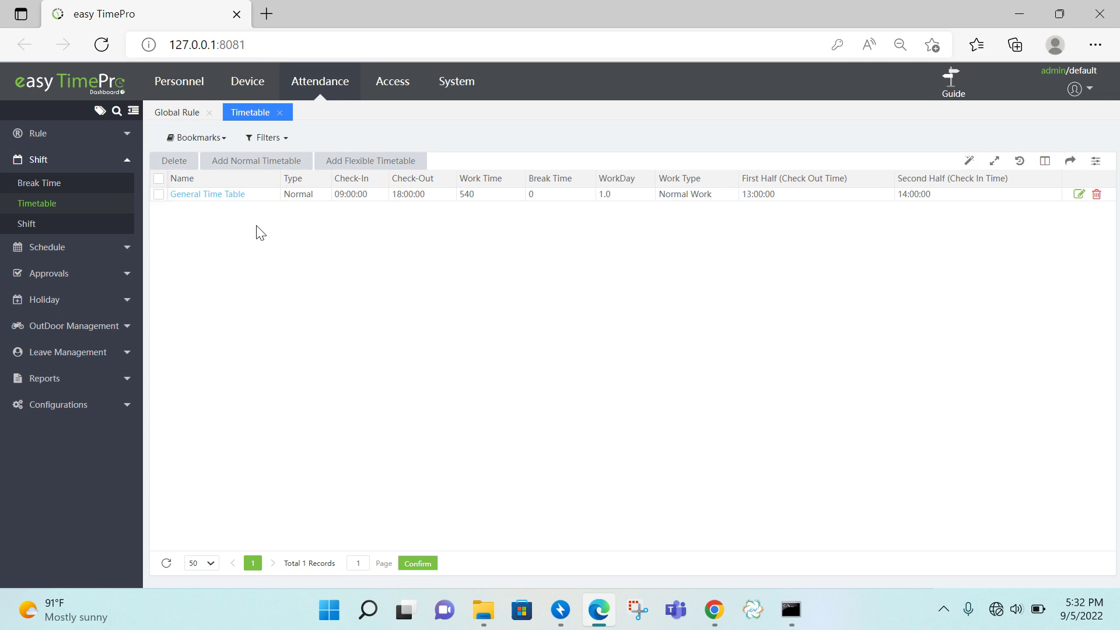
- Add a normal timetable named 'General Shift', correcting the misspelled name
{"action": "left_click", "coordinate": [292, 161]}
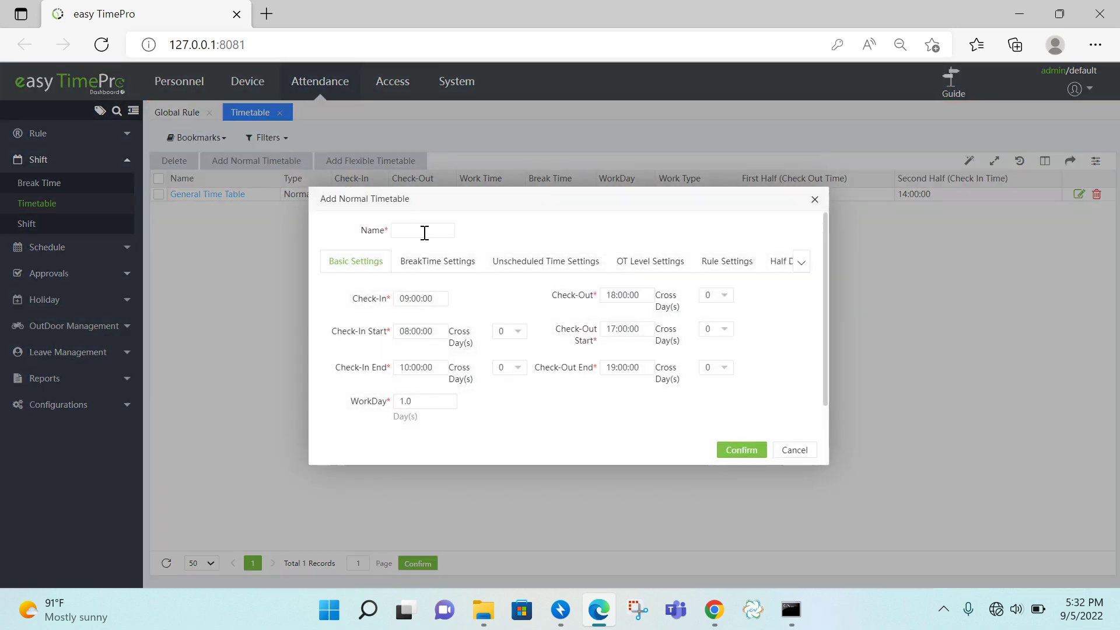
{"action": "left_click", "coordinate": [428, 231]}
{"action": "type", "text": "Gernal T"}
{"action": "type", "text": "hift"}
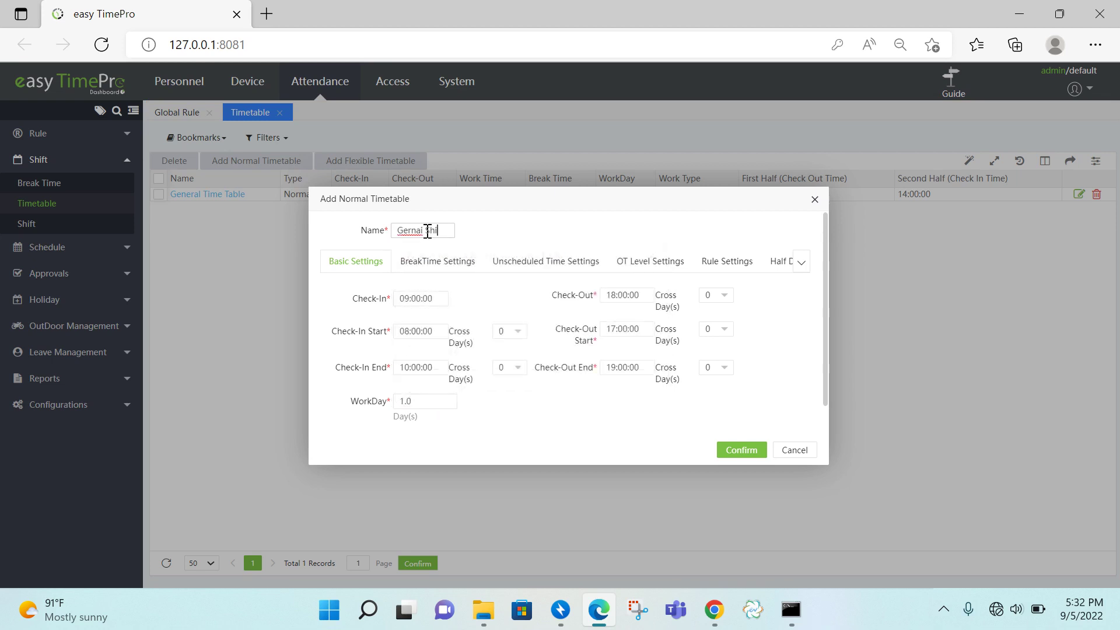
{"action": "left_click", "coordinate": [427, 231]}
{"action": "key", "text": "BackSpace"}
{"action": "key", "text": "BackSpace"}
{"action": "type", "text": "l"}
{"action": "key", "text": "BackSpace"}
{"action": "key", "text": "BackSpace"}
{"action": "key", "text": "BackSpace"}
{"action": "type", "text": "neral"}
- Set the timetable's check-in time to 09:30:00 and check-out time to 18:30:00
{"action": "left_click", "coordinate": [415, 301]}
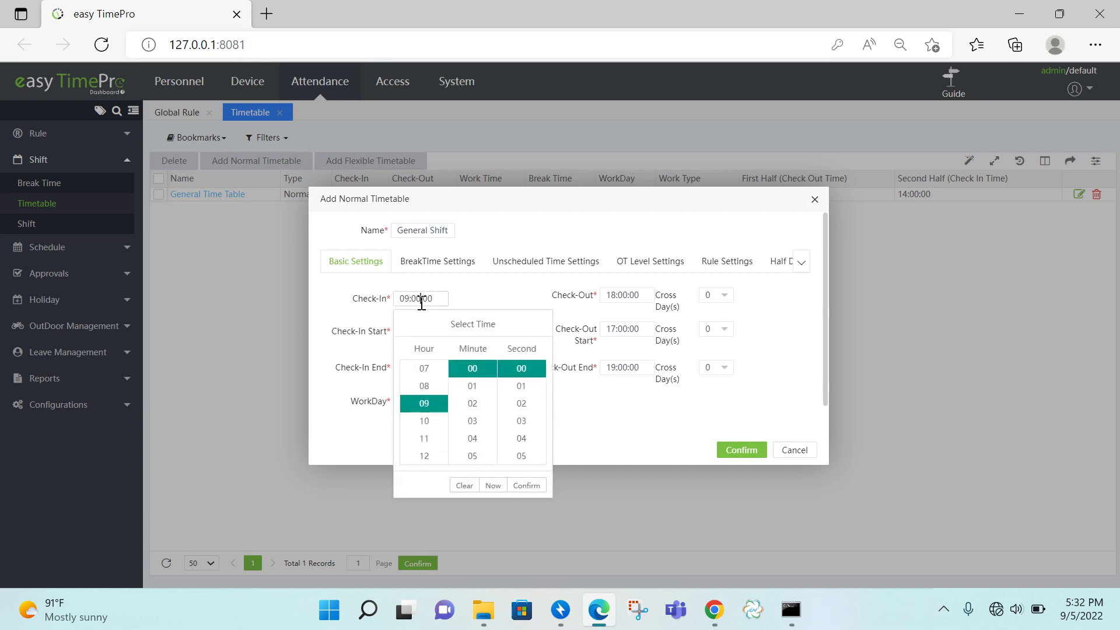
{"action": "left_click_drag", "start_coordinate": [494, 373], "coordinate": [495, 419]}
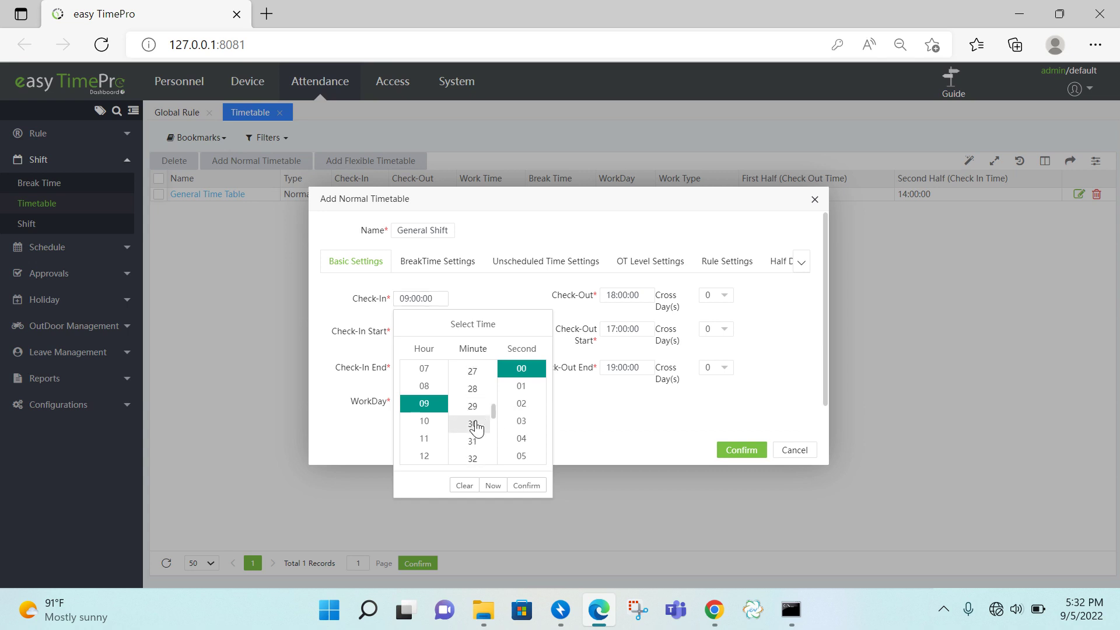
{"action": "left_click", "coordinate": [474, 424]}
{"action": "left_click", "coordinate": [523, 490]}
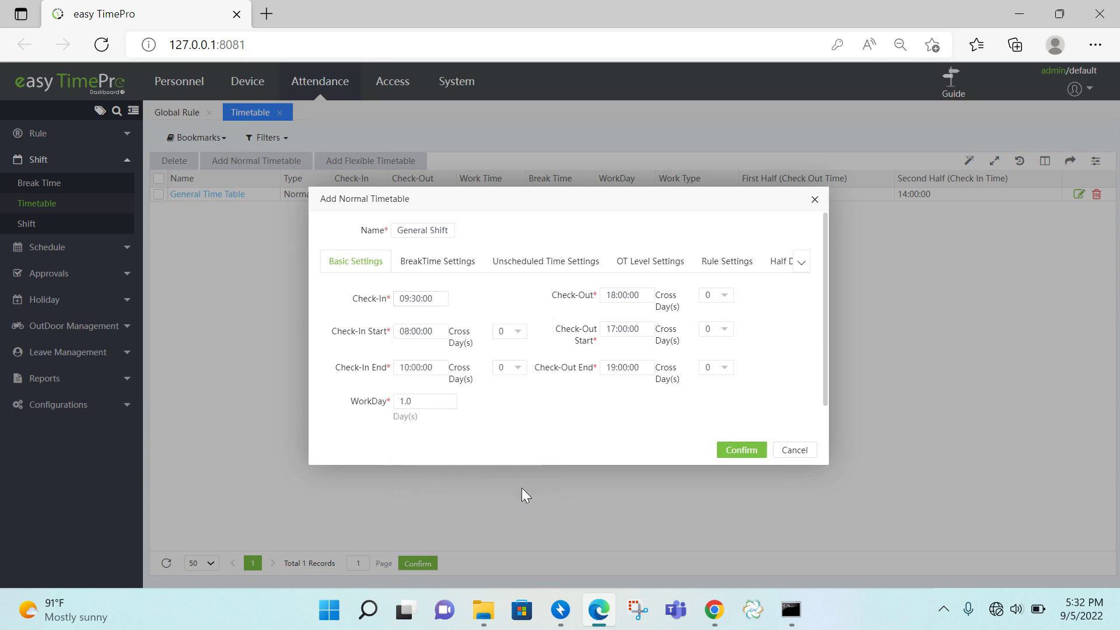
{"action": "left_click", "coordinate": [618, 296]}
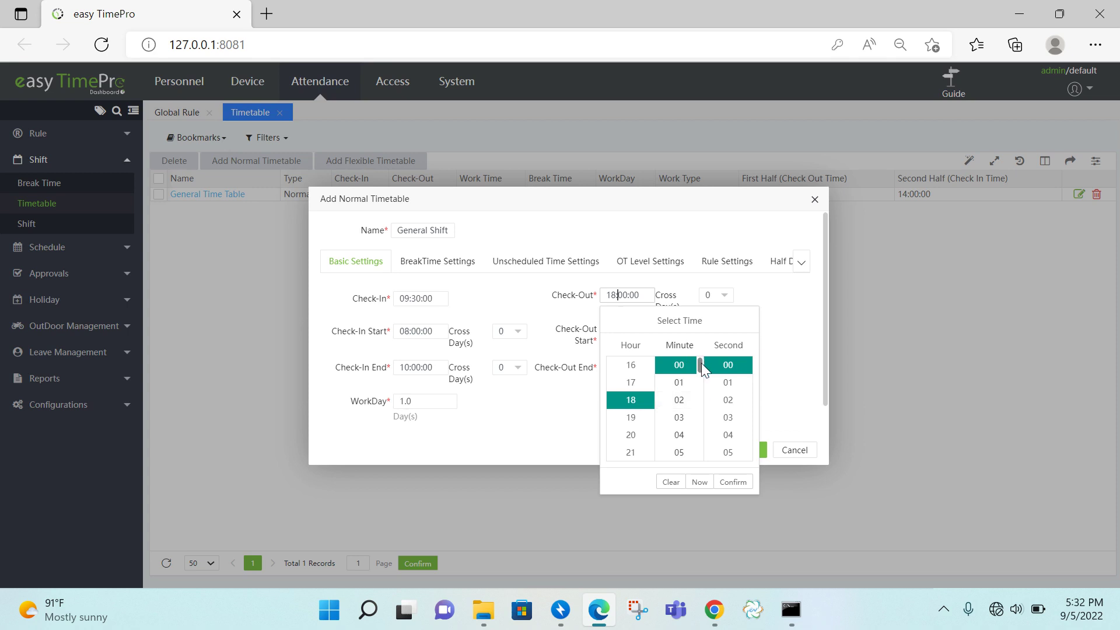
{"action": "left_click_drag", "start_coordinate": [702, 363], "coordinate": [707, 411]}
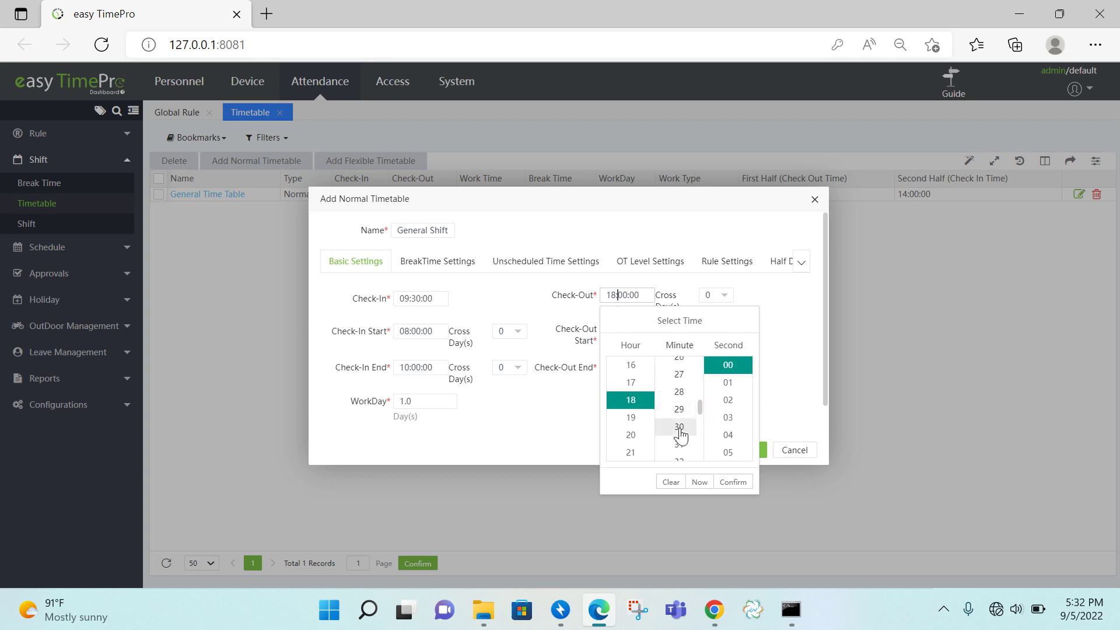
{"action": "left_click", "coordinate": [680, 431]}
{"action": "left_click", "coordinate": [730, 487]}
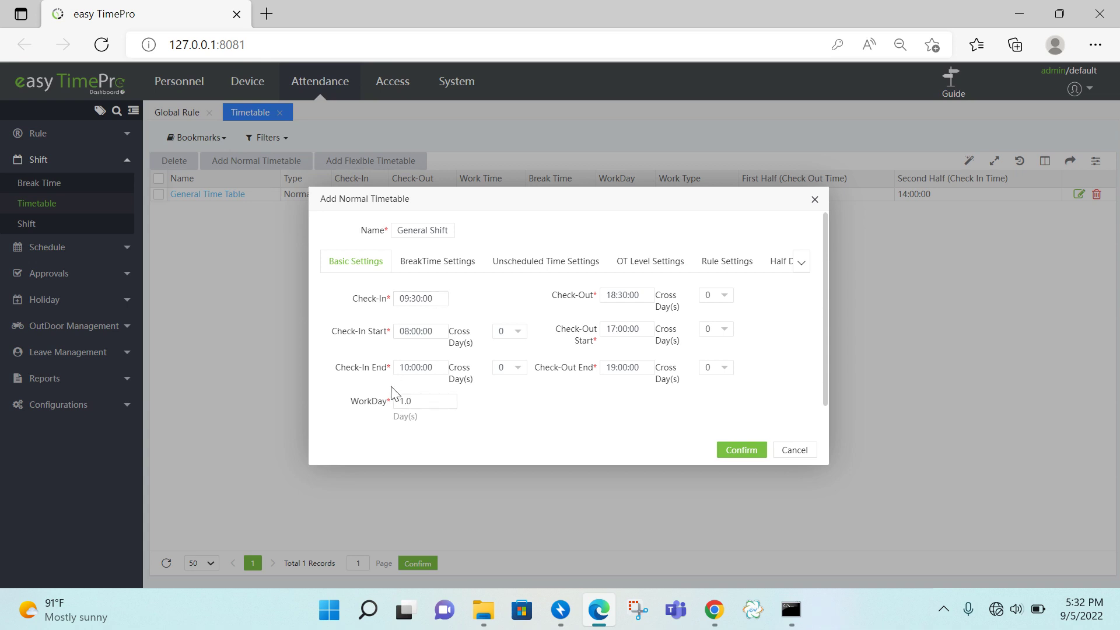
- Set the check-in window to start at 08:30:00 and end at 10:30:00
{"action": "left_click", "coordinate": [421, 331]}
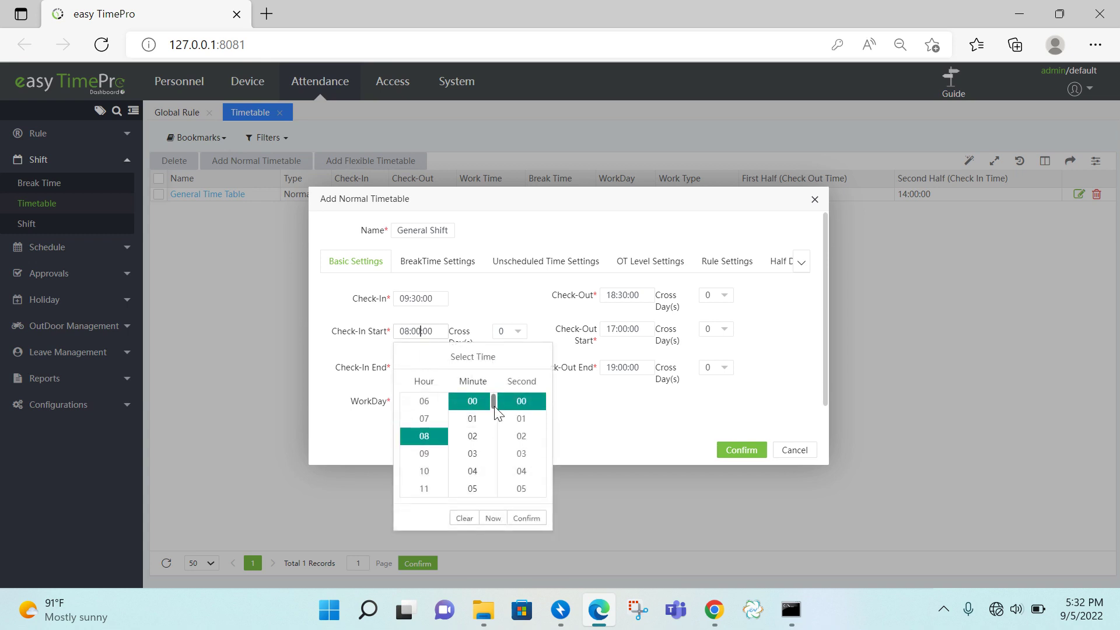
{"action": "left_click_drag", "start_coordinate": [494, 408], "coordinate": [494, 448]}
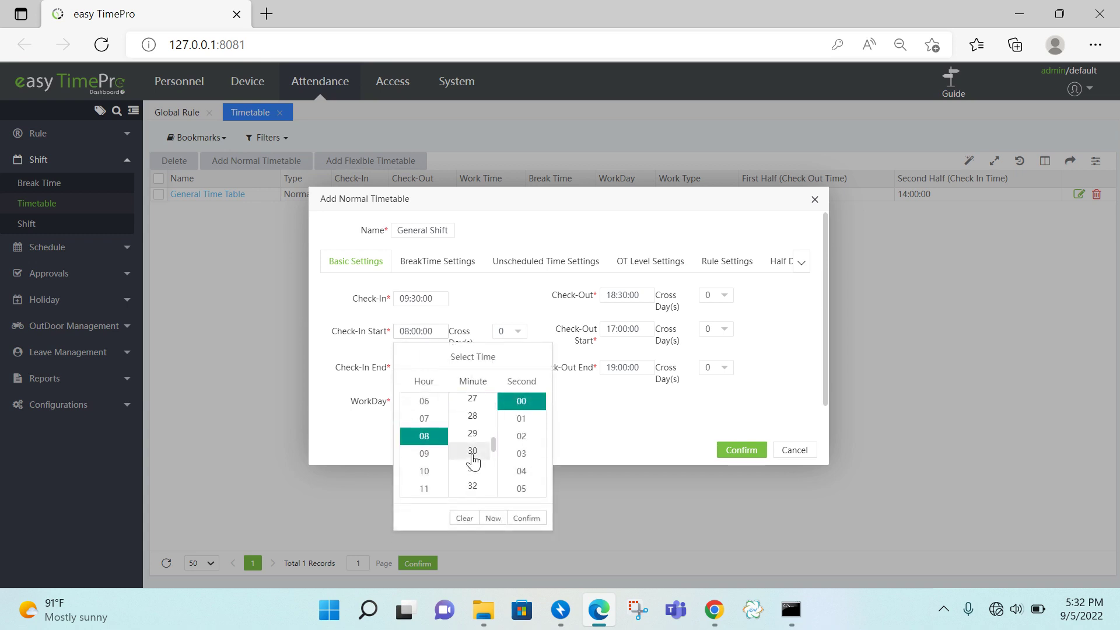
{"action": "left_click", "coordinate": [472, 451]}
{"action": "left_click", "coordinate": [527, 518]}
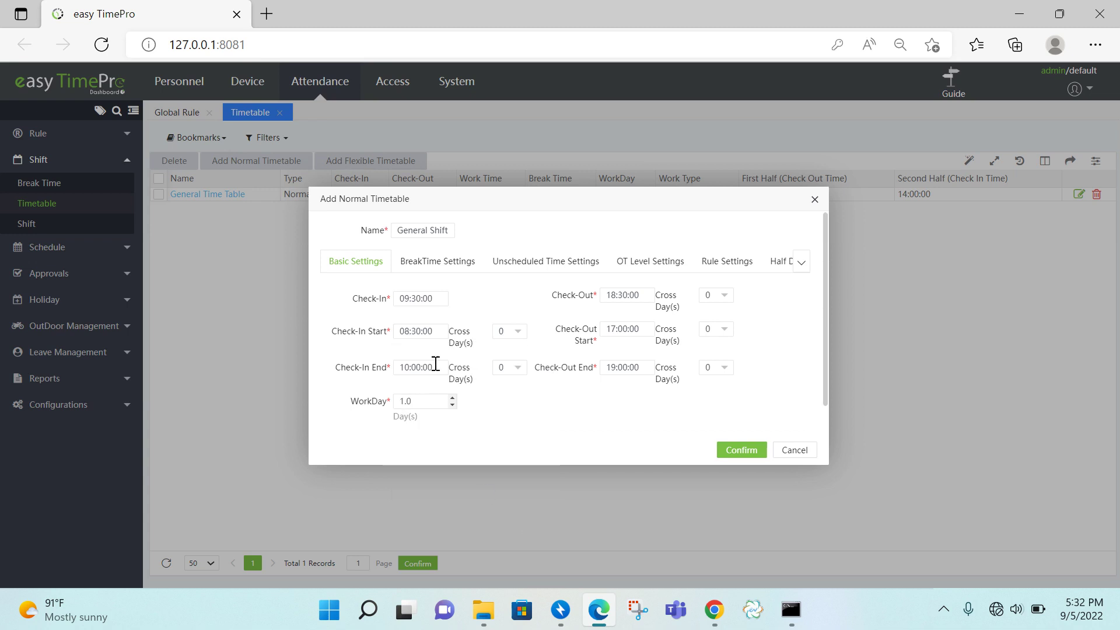
{"action": "left_click", "coordinate": [411, 367]}
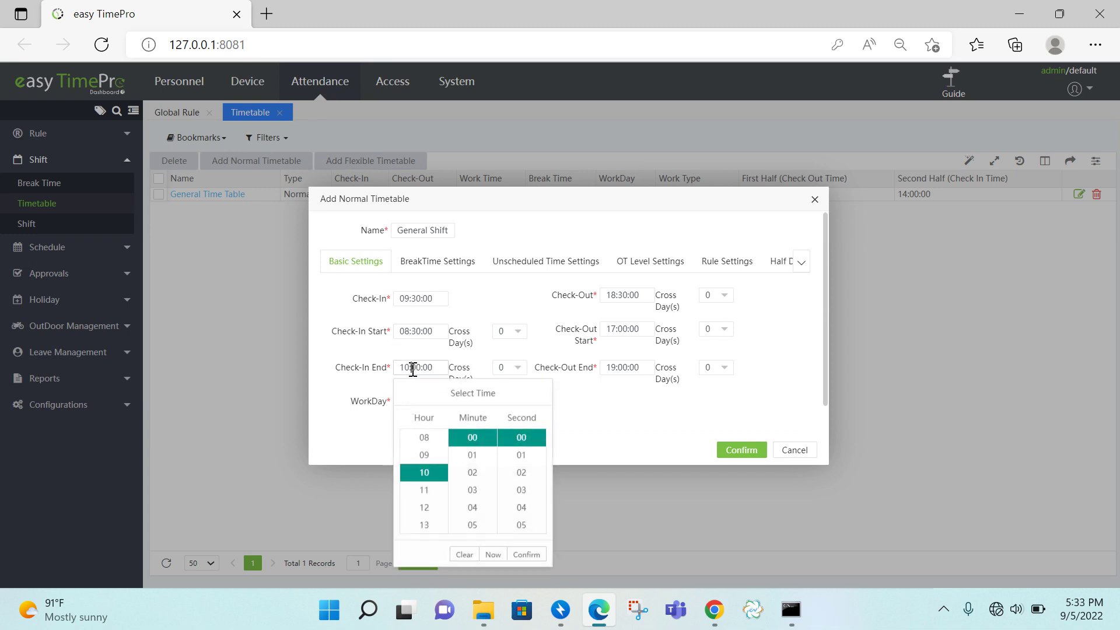
{"action": "left_click_drag", "start_coordinate": [495, 433], "coordinate": [493, 476]}
{"action": "left_click", "coordinate": [474, 494]}
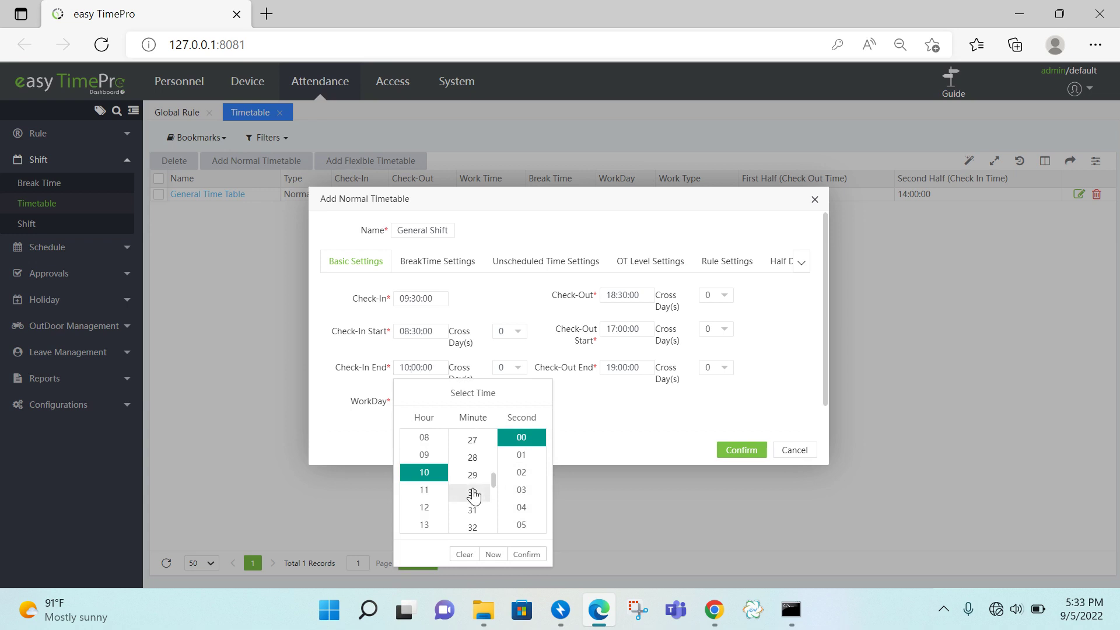
{"action": "left_click", "coordinate": [529, 556]}
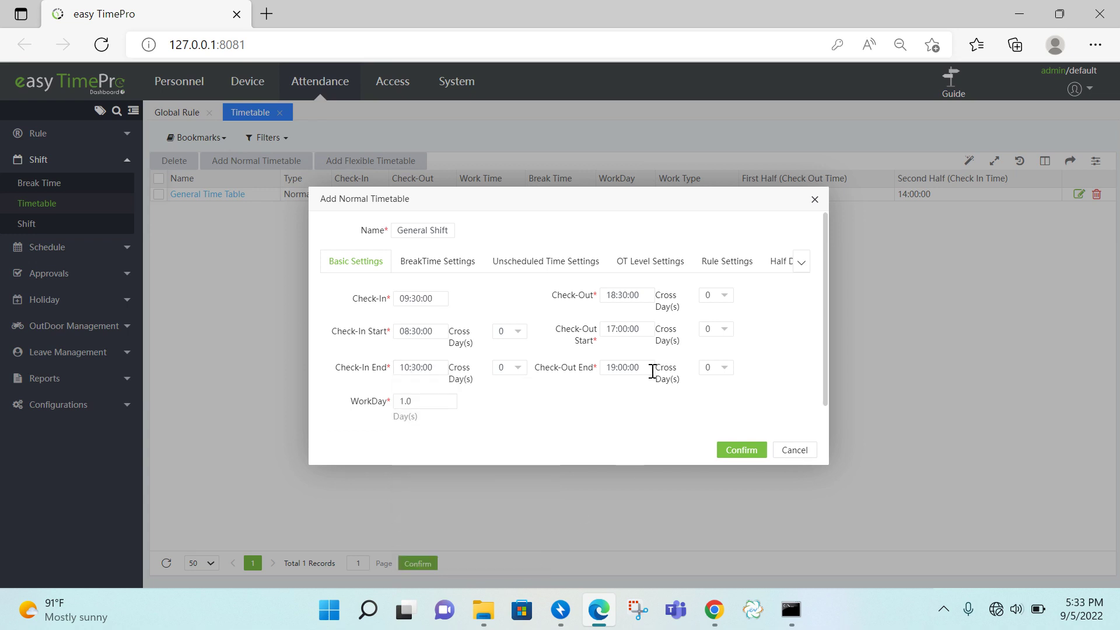
- Set the check-out window to 17:30:00–19:30:00, save, and reopen General Shift for editing
{"action": "left_click", "coordinate": [615, 323]}
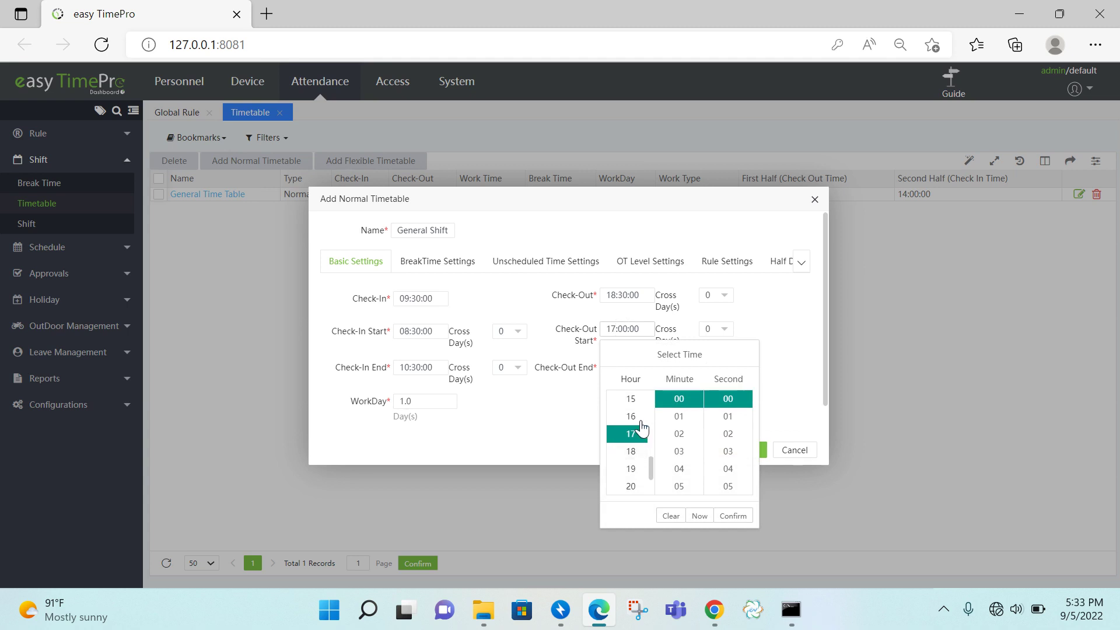
{"action": "left_click_drag", "start_coordinate": [701, 396], "coordinate": [703, 439]}
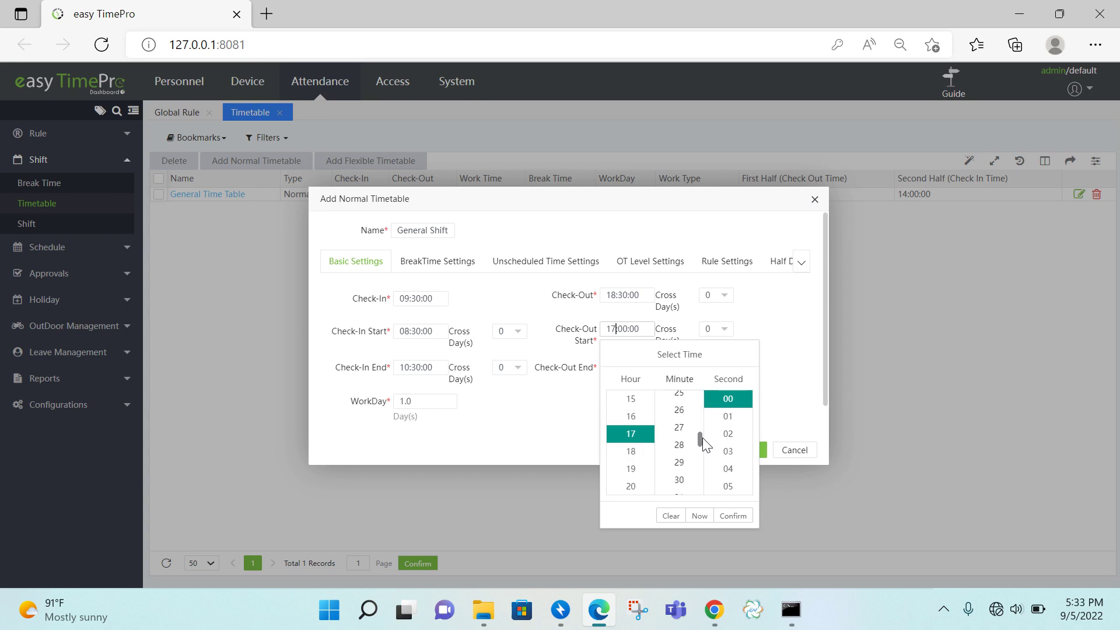
{"action": "left_click", "coordinate": [679, 481]}
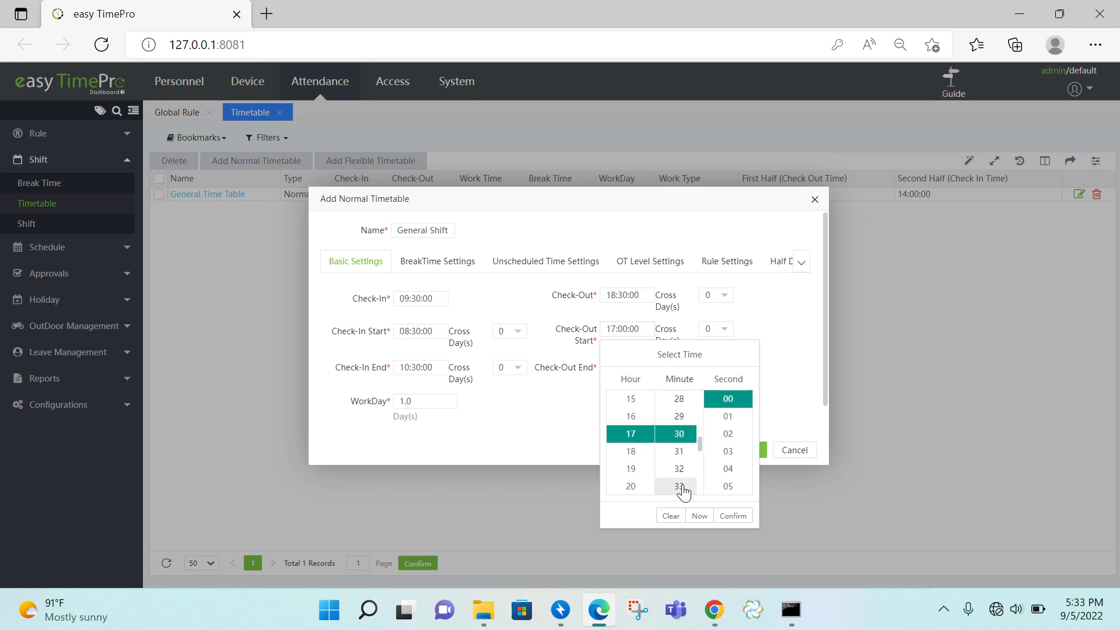
{"action": "left_click", "coordinate": [729, 514]}
{"action": "left_click", "coordinate": [614, 369]}
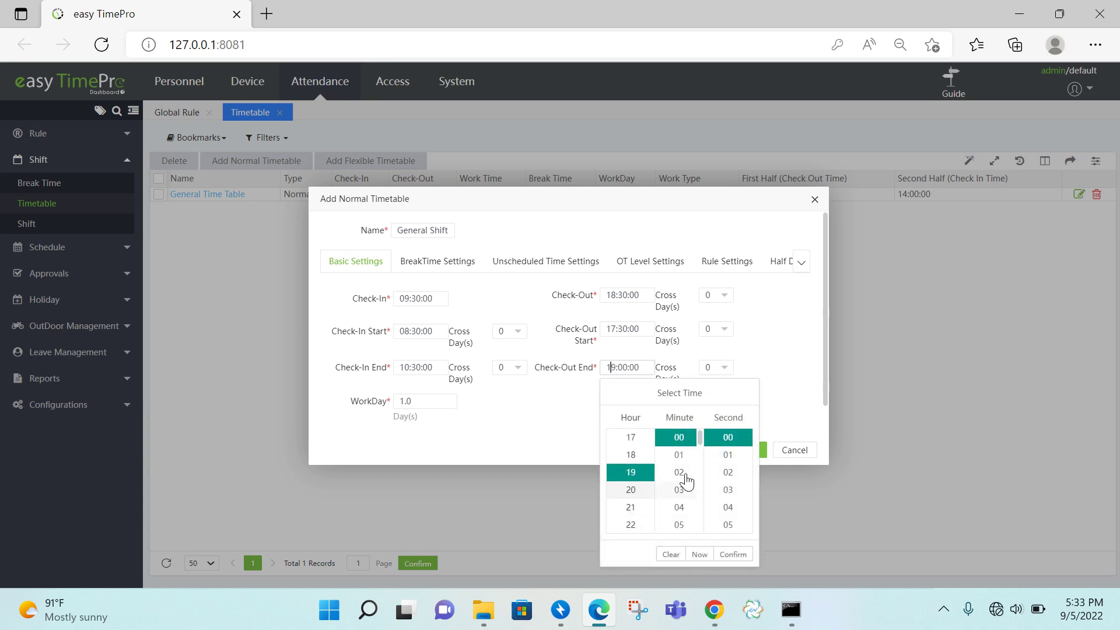
{"action": "left_click_drag", "start_coordinate": [699, 440], "coordinate": [699, 486]}
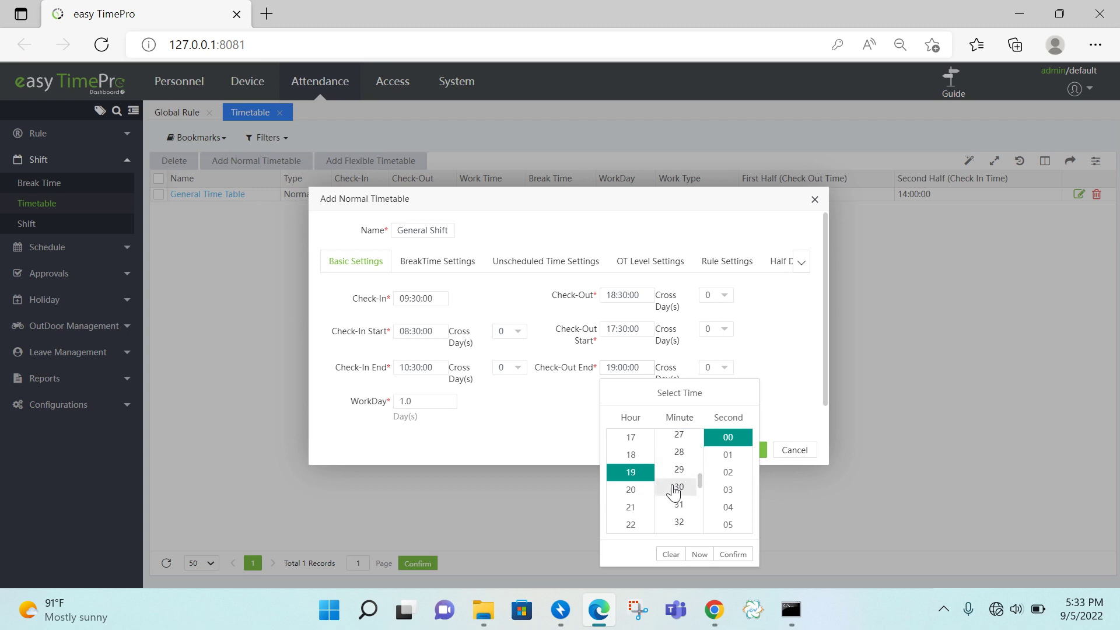
{"action": "left_click", "coordinate": [679, 487]}
{"action": "left_click", "coordinate": [735, 554]}
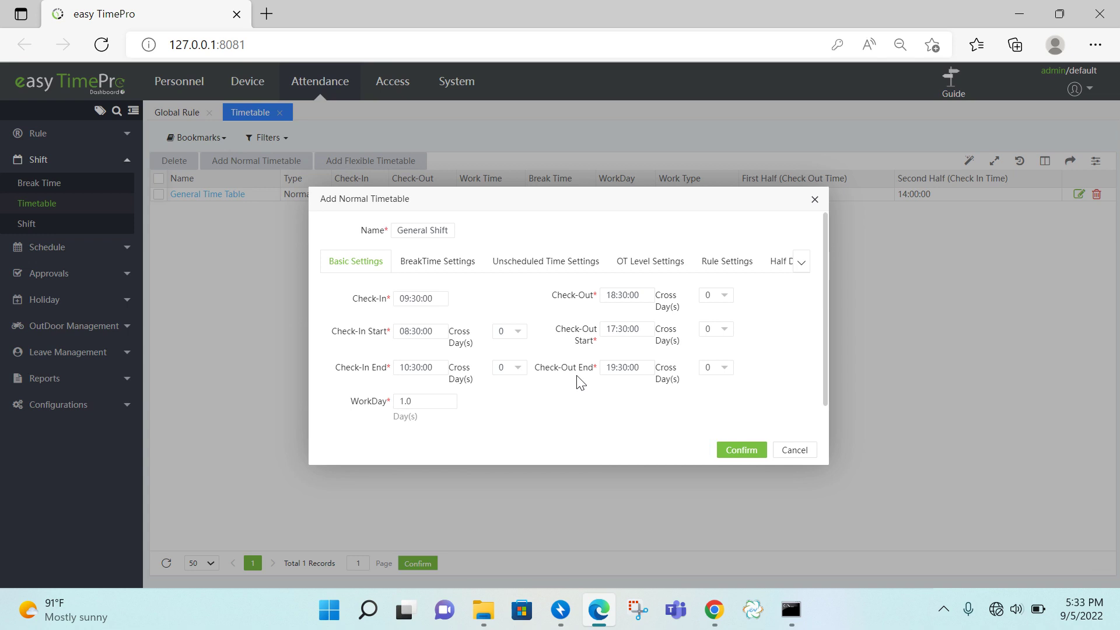
{"action": "left_click", "coordinate": [742, 451]}
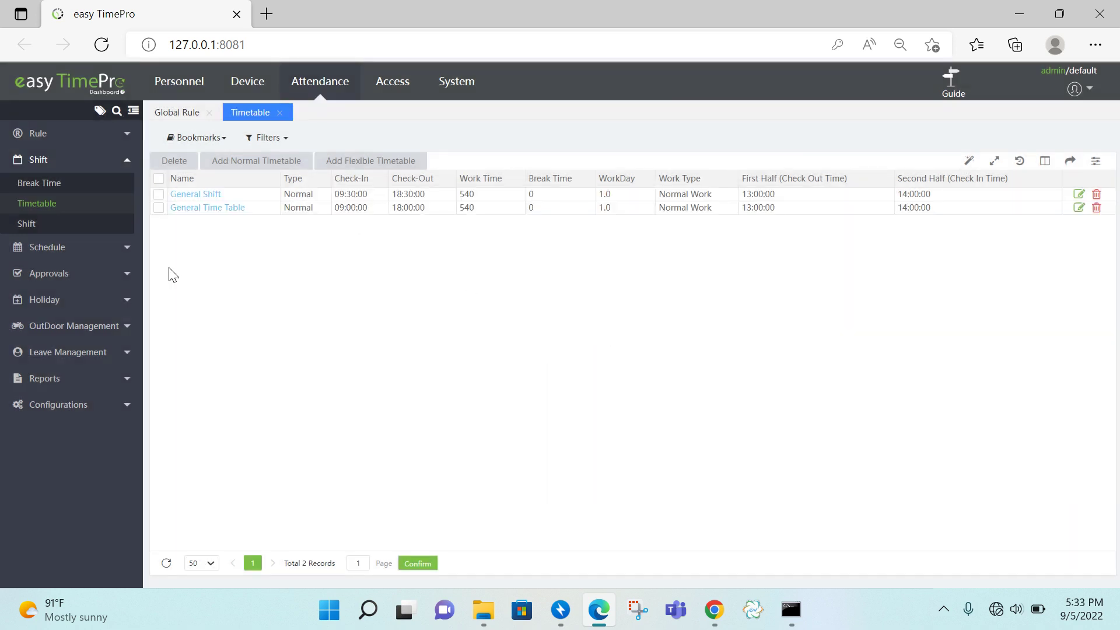
{"action": "left_click", "coordinate": [201, 195]}
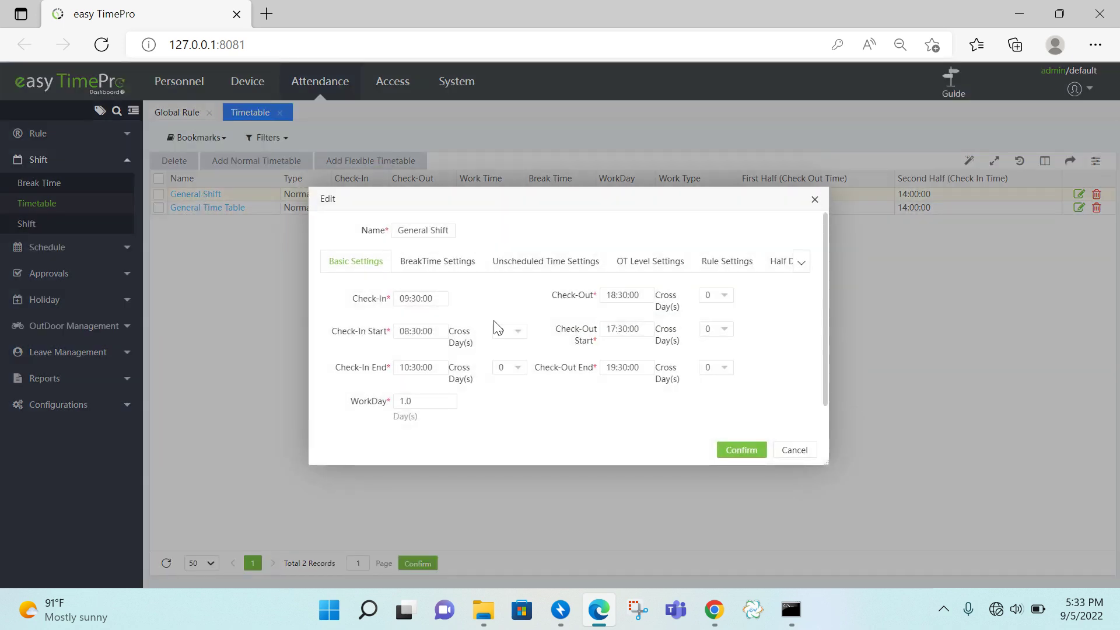
- In Unscheduled Time Settings, set Early In and Late Out to Calculate as Weekday OT, then save
{"action": "left_click", "coordinate": [579, 267]}
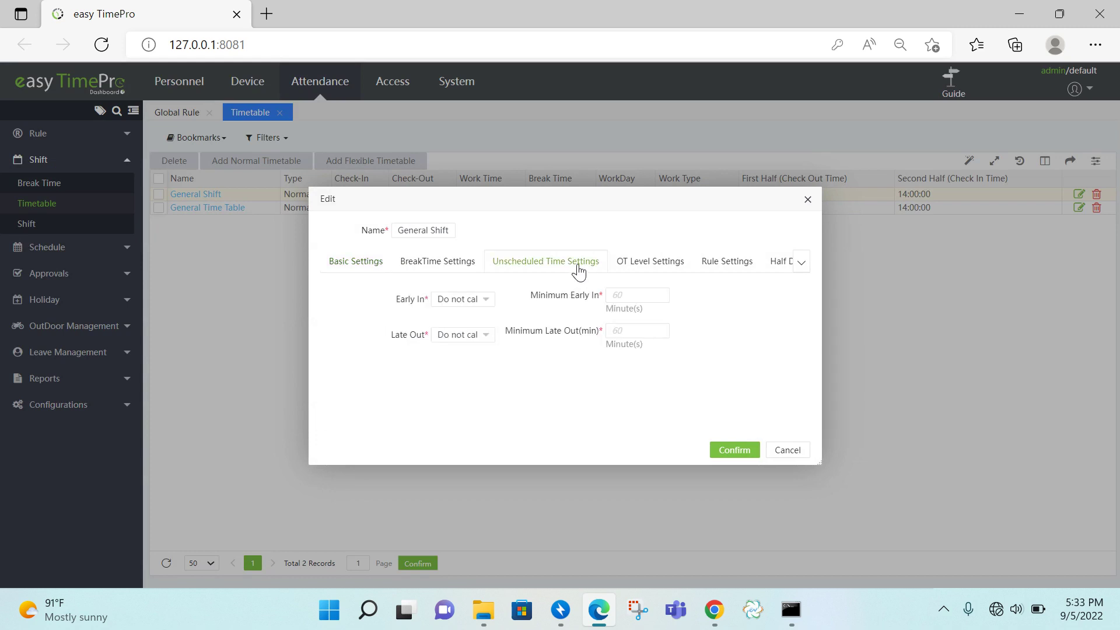
{"action": "left_click", "coordinate": [485, 302]}
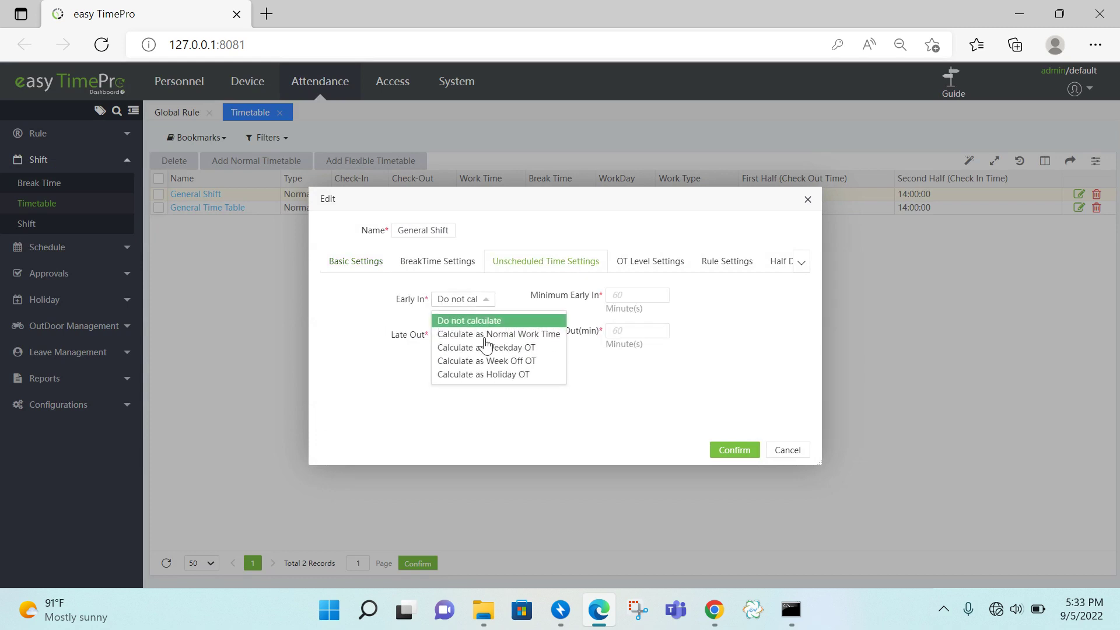
{"action": "left_click", "coordinate": [523, 348]}
{"action": "left_click", "coordinate": [482, 341]}
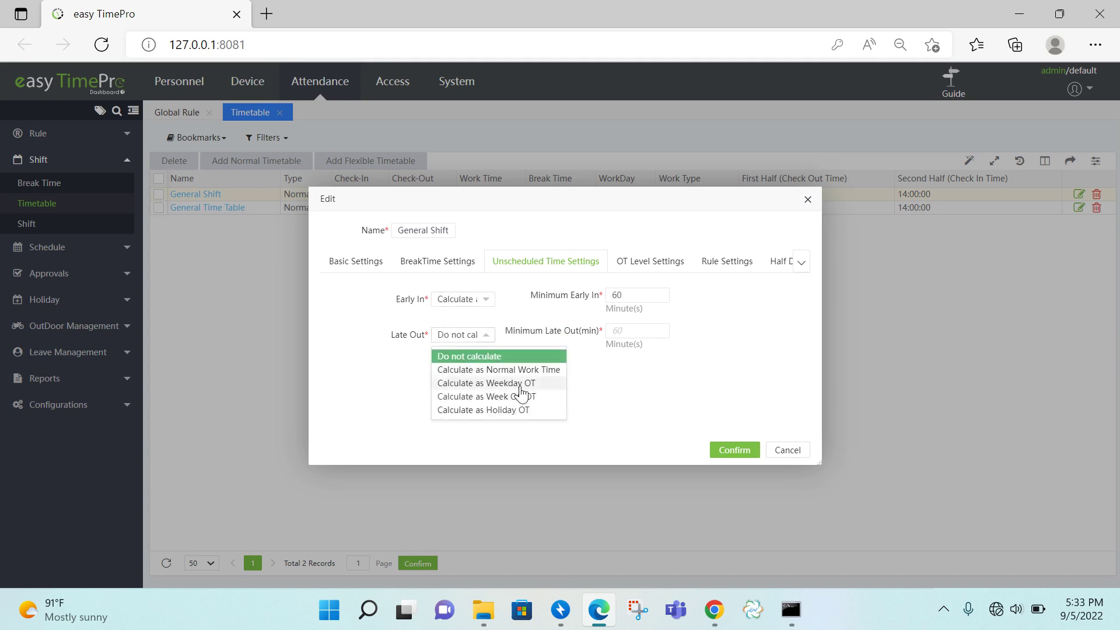
{"action": "left_click", "coordinate": [520, 385]}
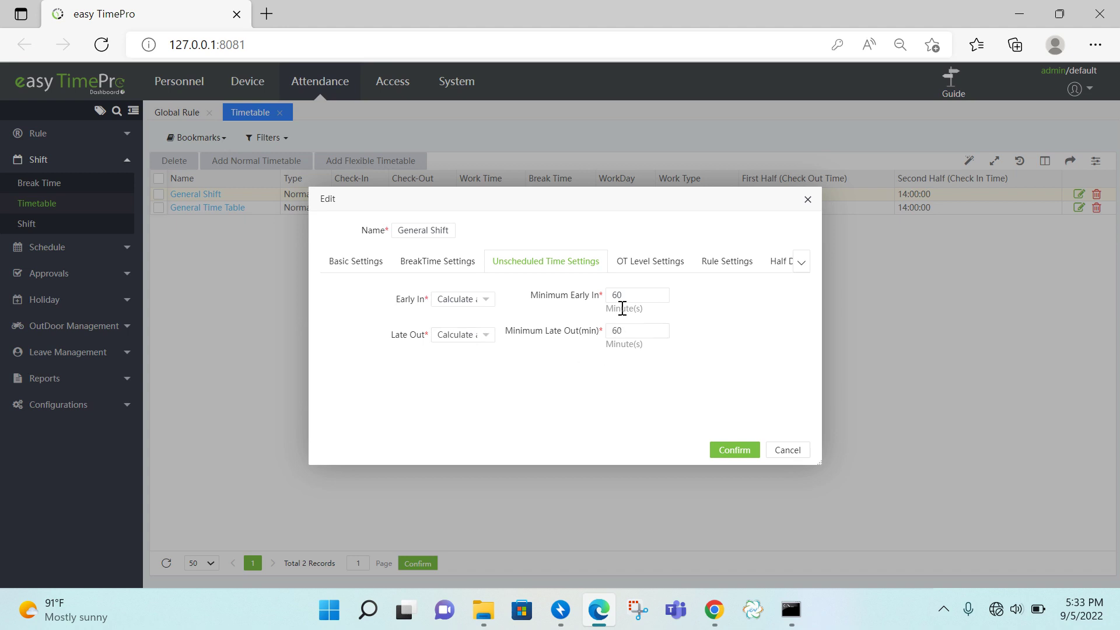
{"action": "left_click", "coordinate": [736, 450]}
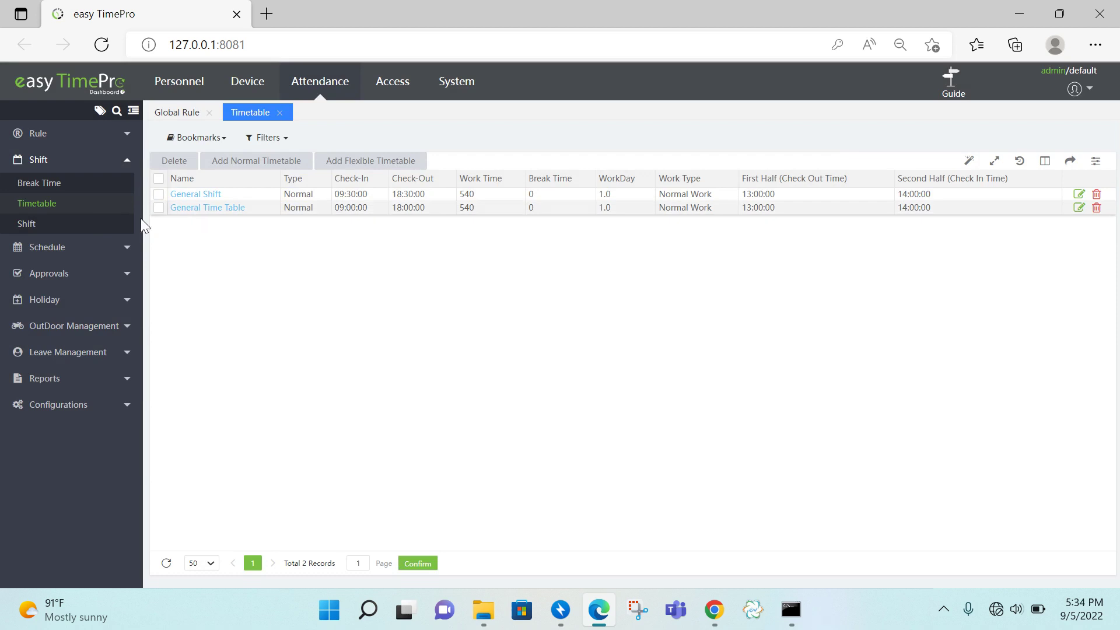
- Start a new shift named General using the General Shift timetable
{"action": "left_click", "coordinate": [958, 97]}
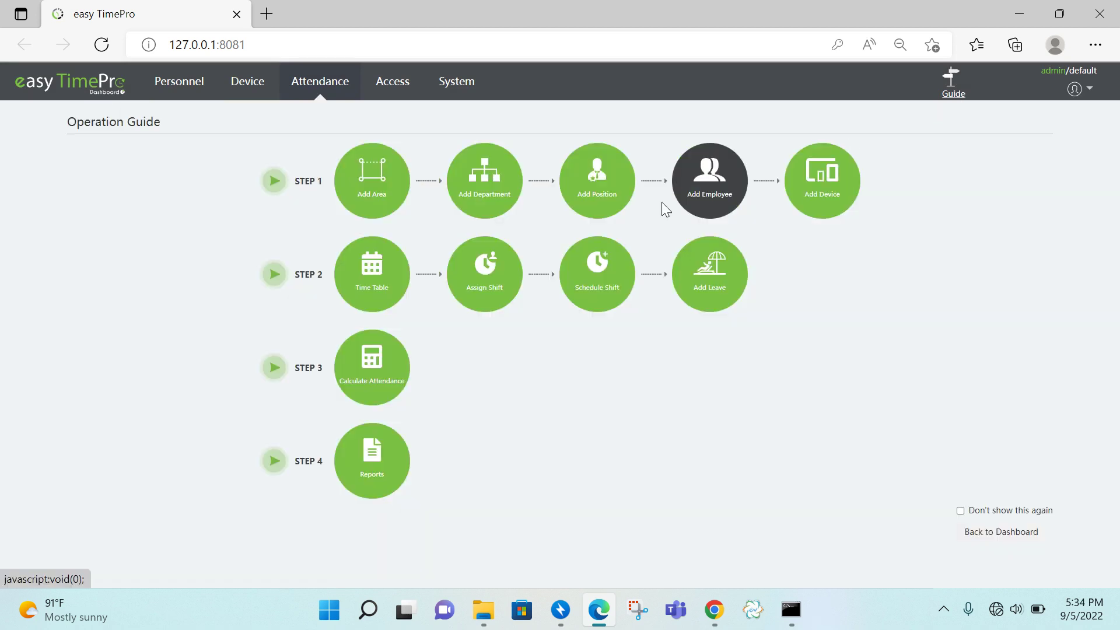
{"action": "left_click", "coordinate": [490, 290]}
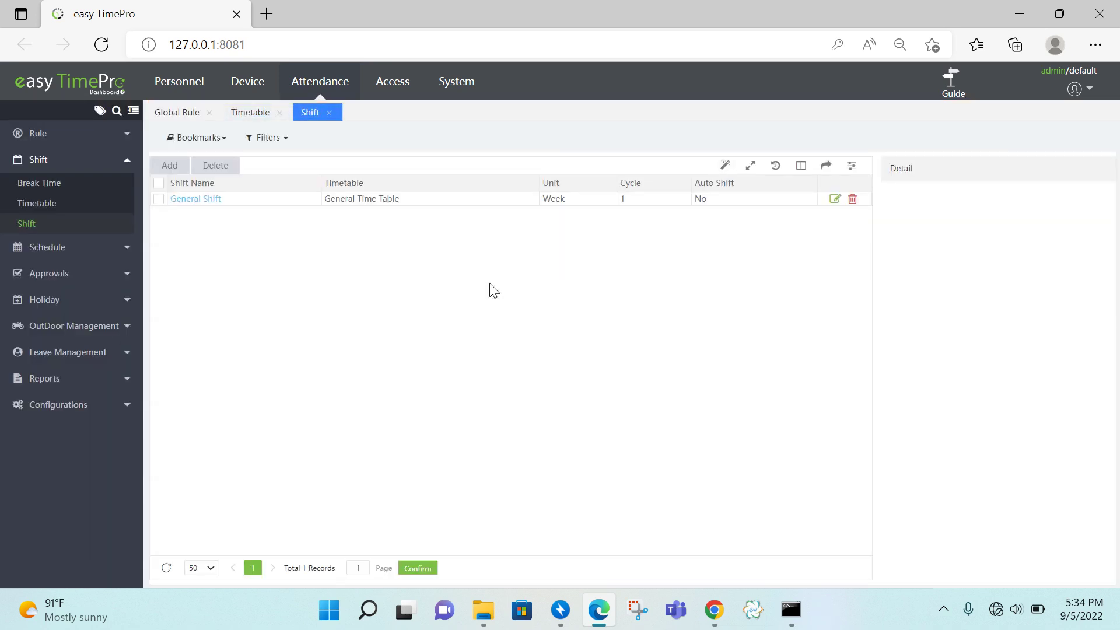
{"action": "left_click", "coordinate": [176, 167]}
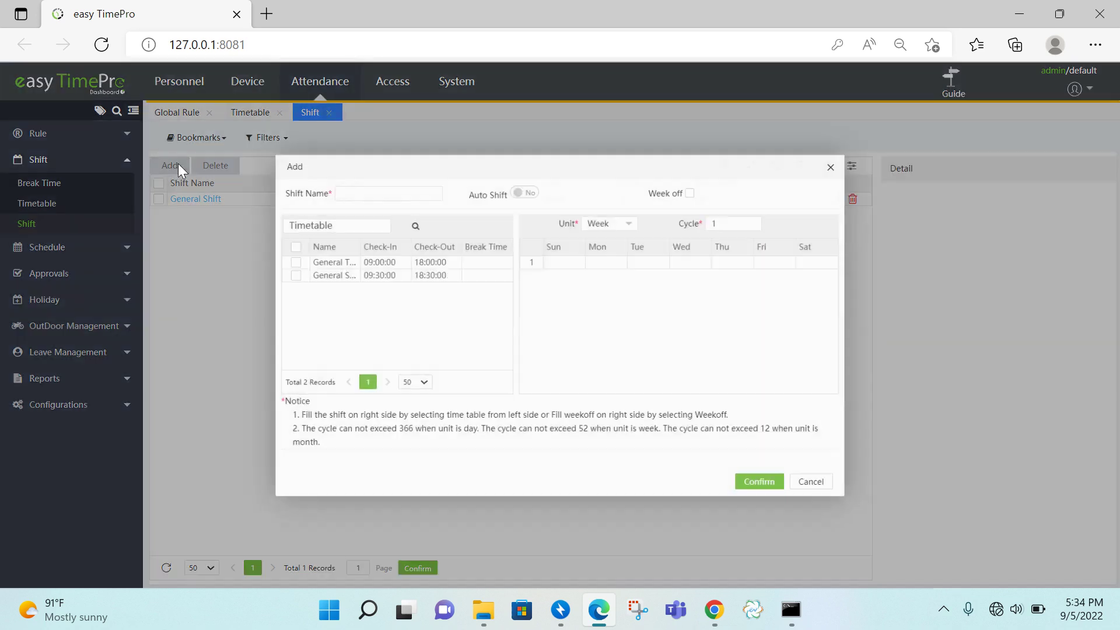
{"action": "left_click", "coordinate": [380, 186]}
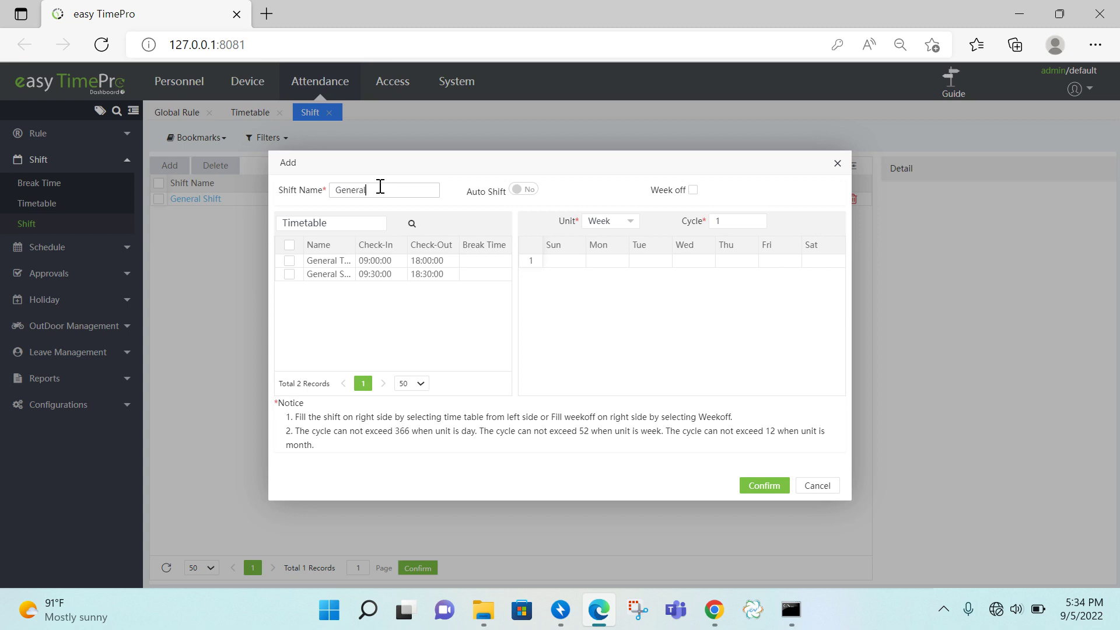
{"action": "left_click", "coordinate": [289, 274]}
- Make Sunday a week off, put General Shift on Monday–Saturday, and save the shift
{"action": "left_click", "coordinate": [564, 266]}
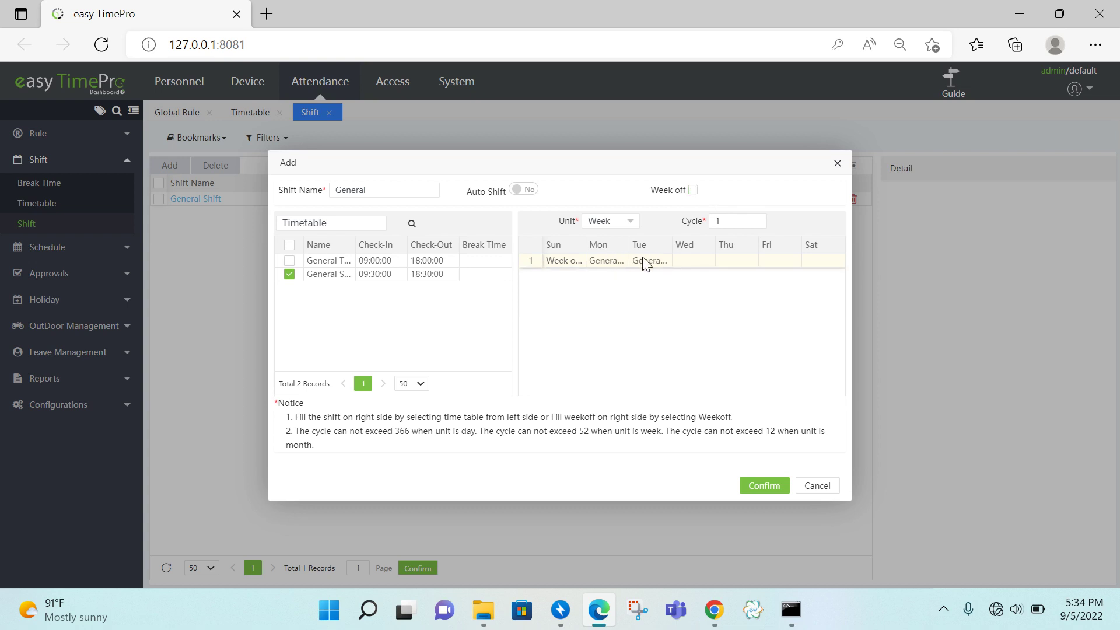
{"action": "left_click", "coordinate": [695, 263]}
{"action": "left_click", "coordinate": [732, 264]}
{"action": "left_click", "coordinate": [811, 264]}
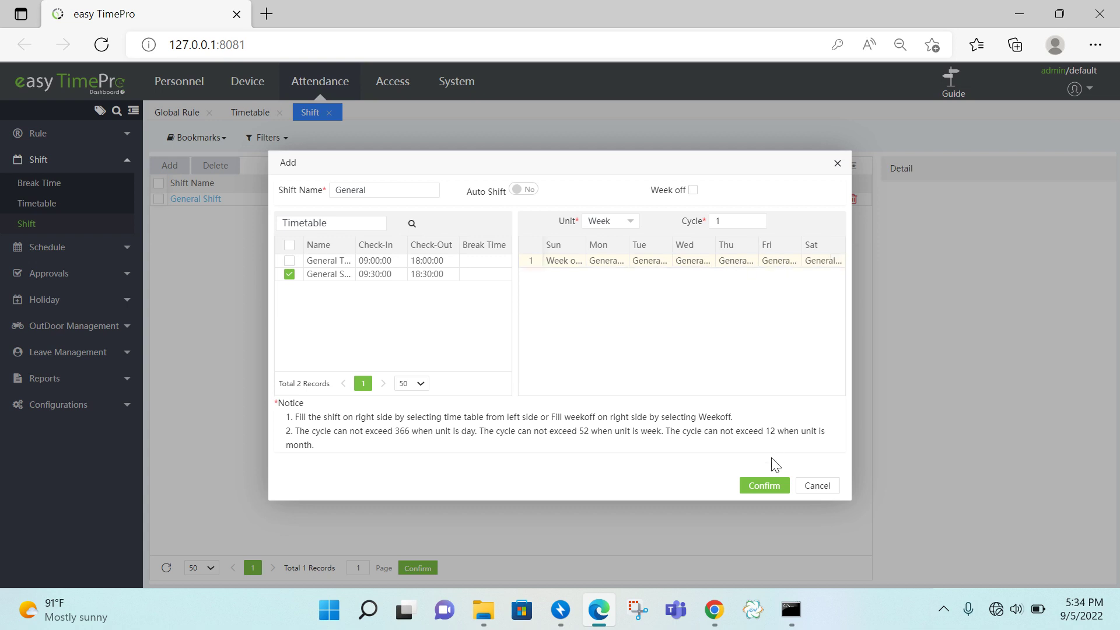
{"action": "left_click", "coordinate": [775, 487]}
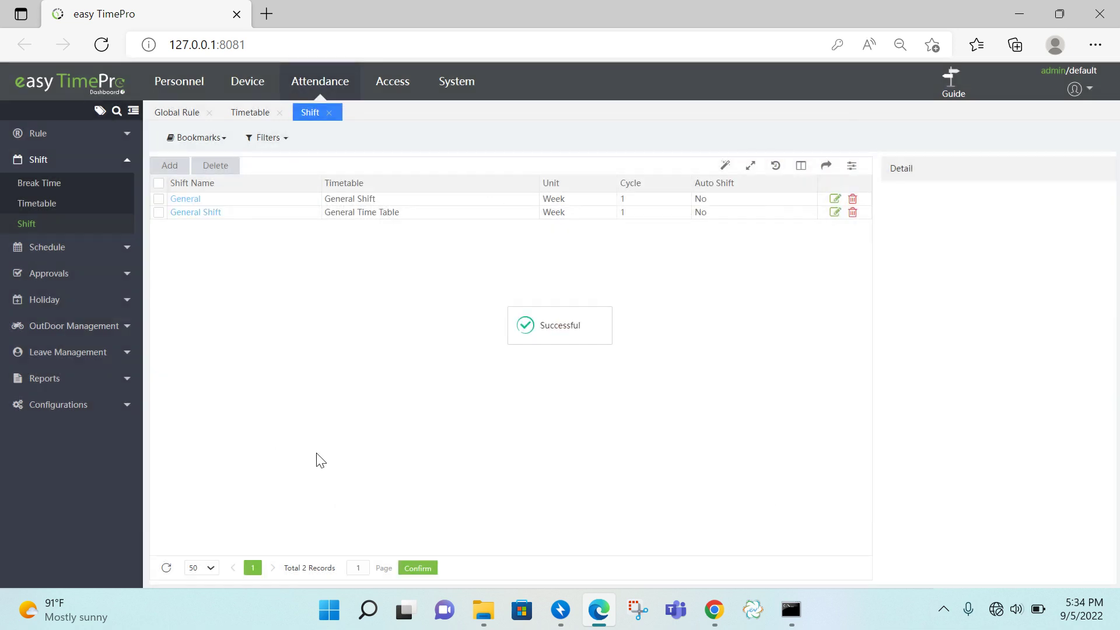
{"action": "left_click", "coordinate": [948, 100]}
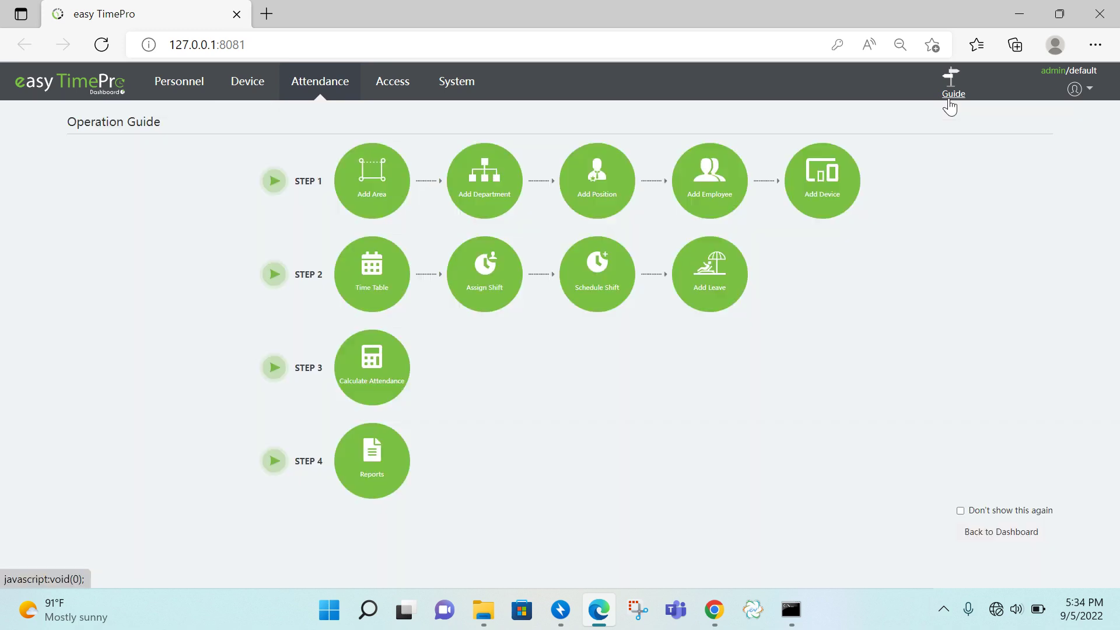
- Add a schedule putting all 16 employees on General, 2022-09-01 to 2022-09-30, with Overwrite Schedule
{"action": "left_click", "coordinate": [610, 303]}
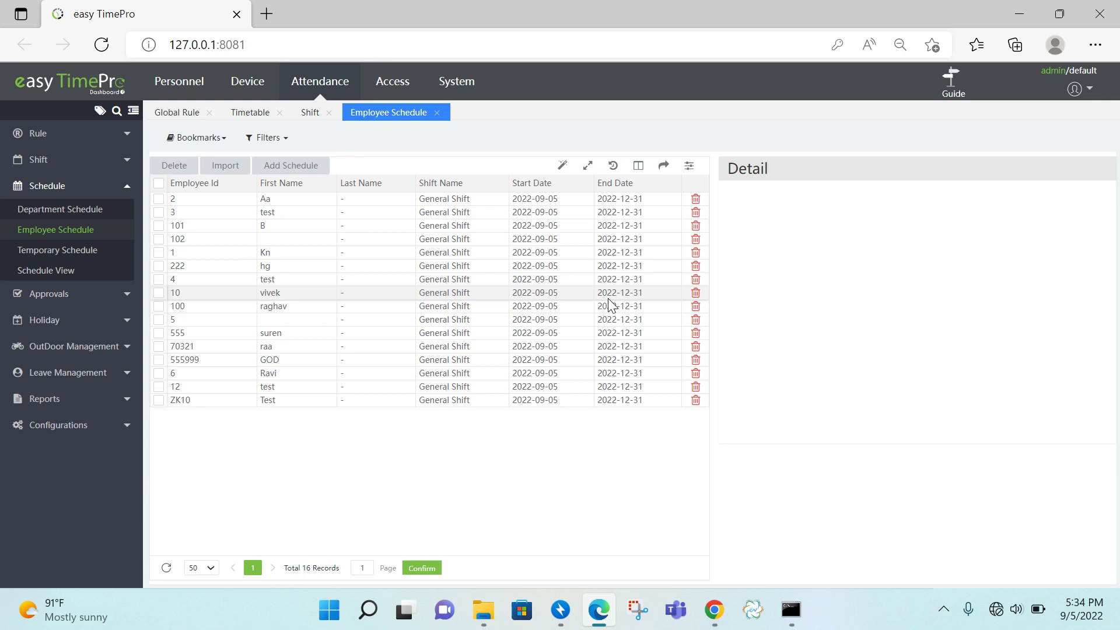
{"action": "left_click", "coordinate": [296, 168]}
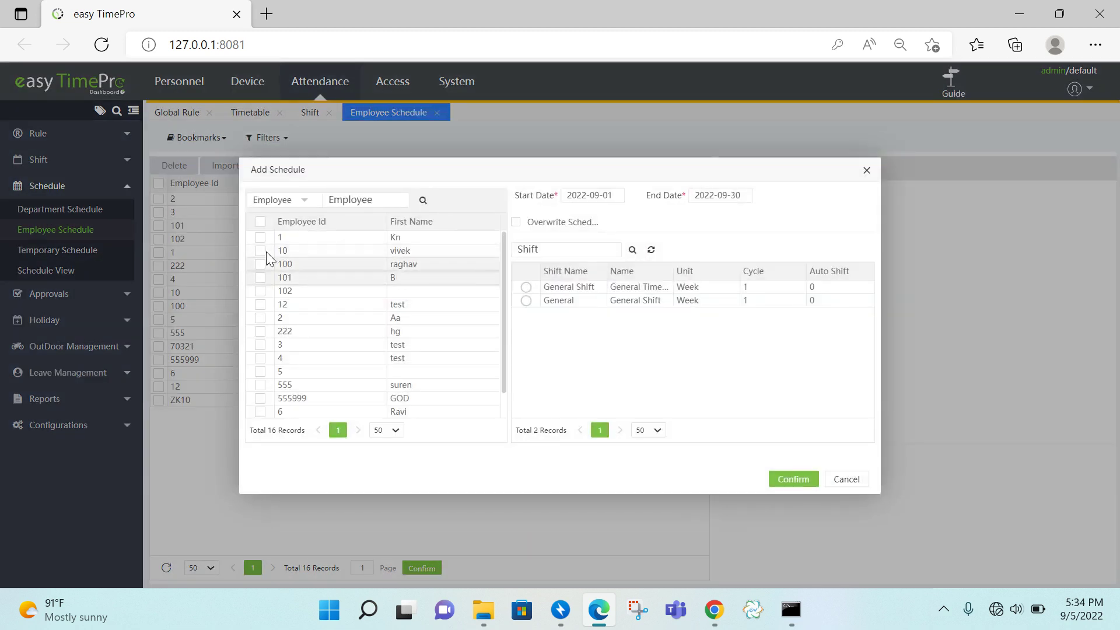
{"action": "left_click", "coordinate": [261, 222]}
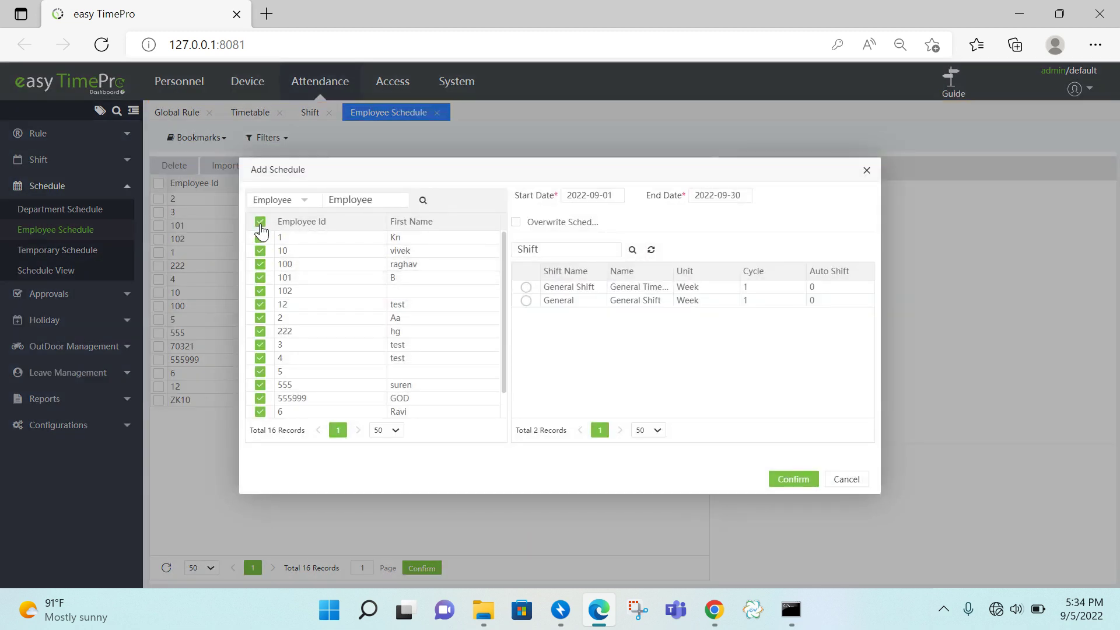
{"action": "left_click", "coordinate": [527, 301]}
{"action": "left_click", "coordinate": [545, 225]}
{"action": "left_click", "coordinate": [619, 195]}
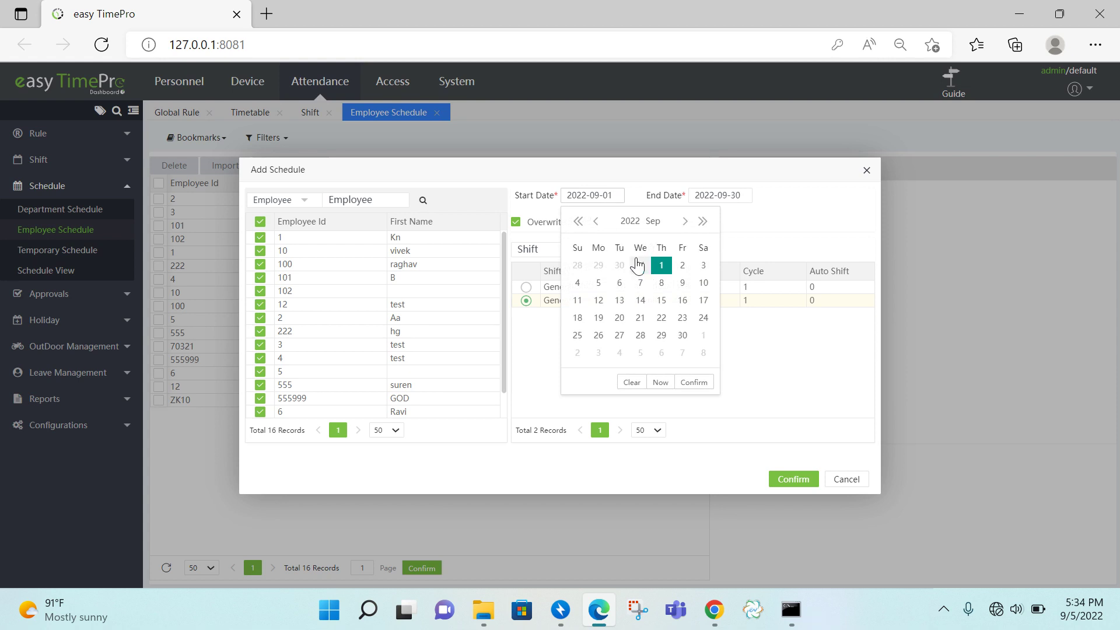
{"action": "left_click", "coordinate": [661, 266]}
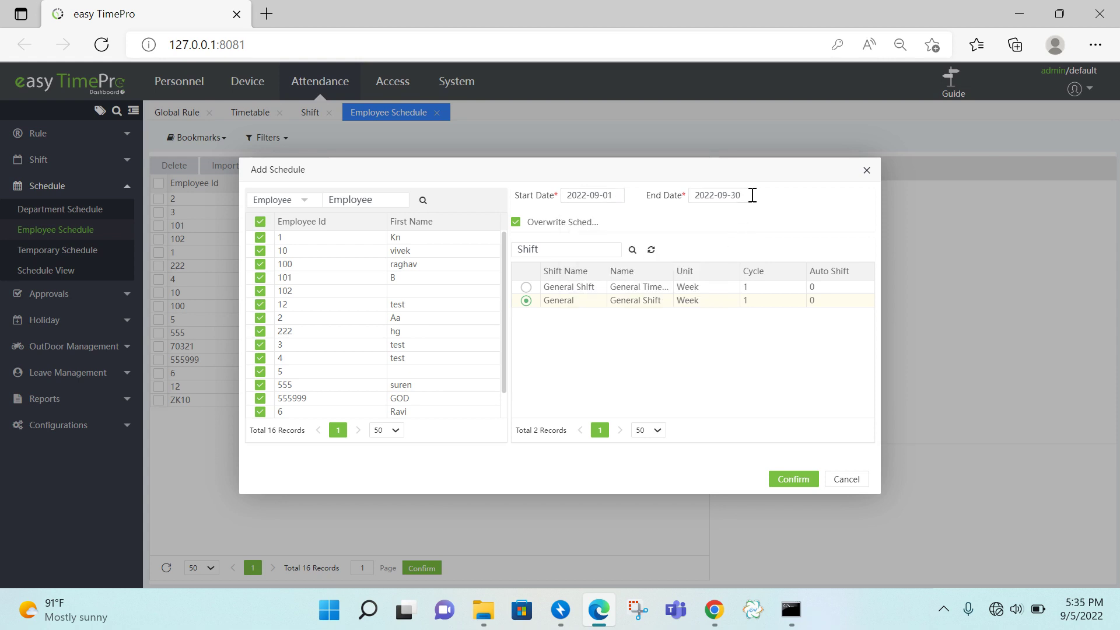
{"action": "left_click", "coordinate": [806, 482]}
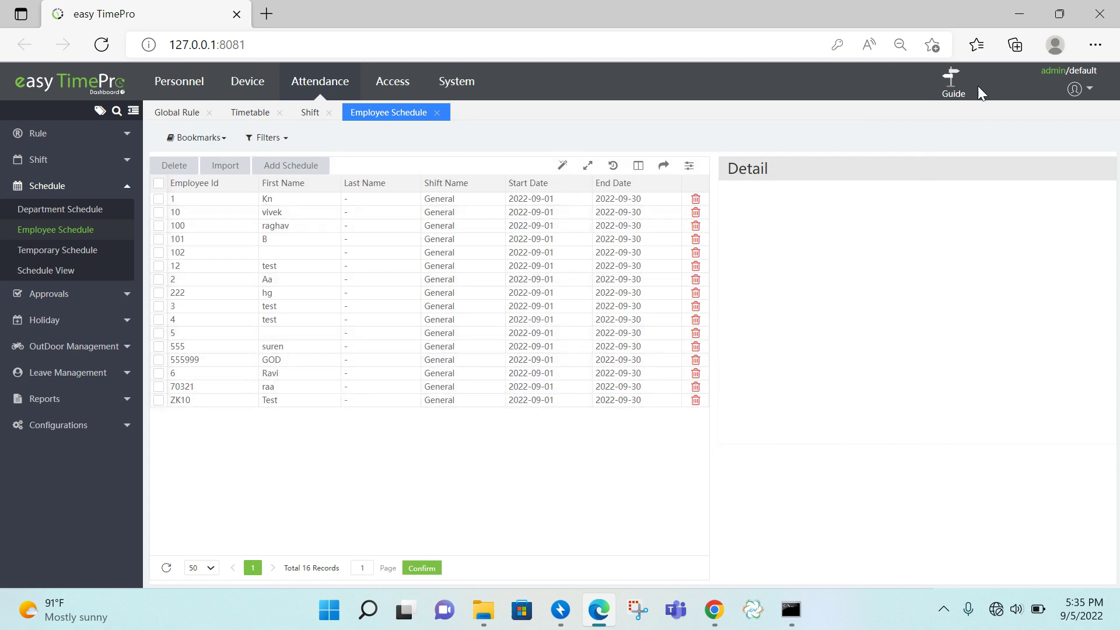
{"action": "left_click", "coordinate": [954, 93]}
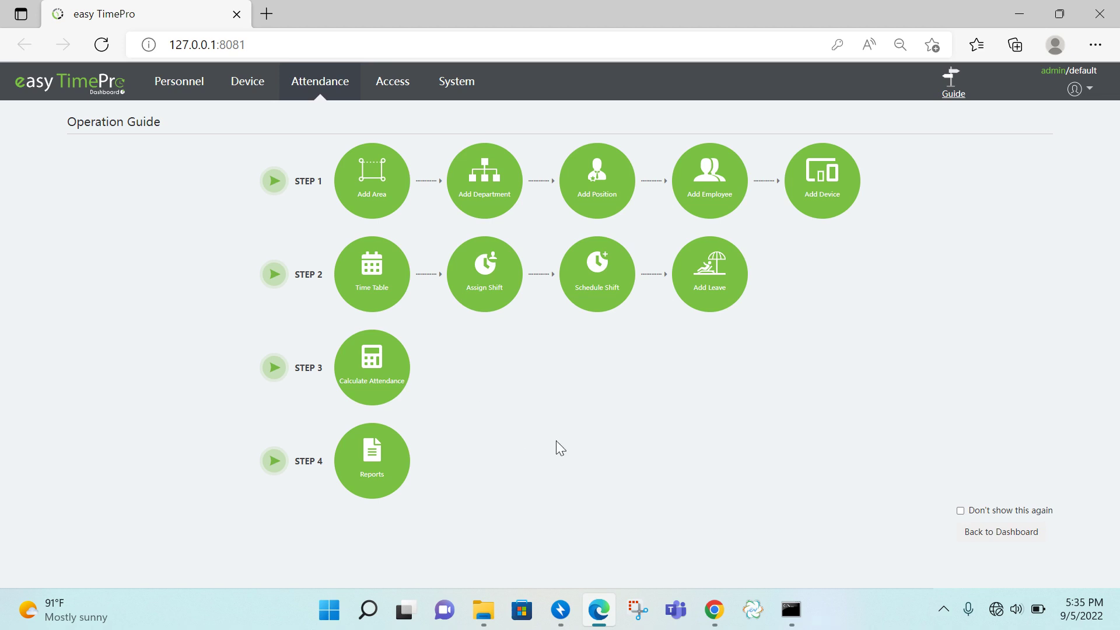
- Select all 16 employees on Calculate Attendance and run the calculation for 2022-09-01 to 2022-09-05
{"action": "left_click", "coordinate": [383, 389]}
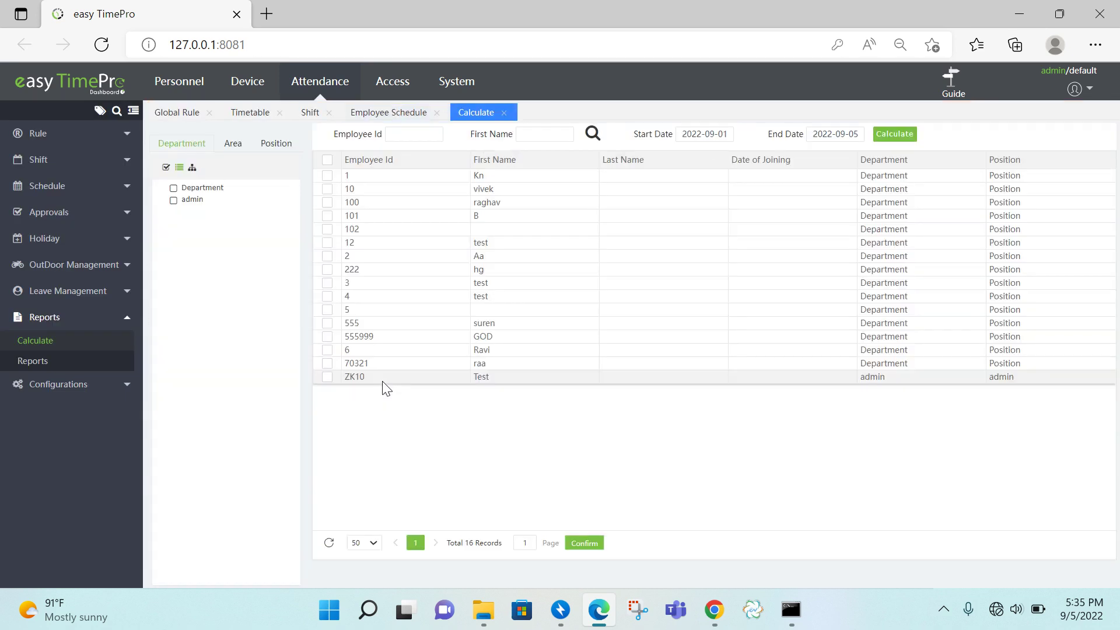
{"action": "left_click", "coordinate": [328, 160]}
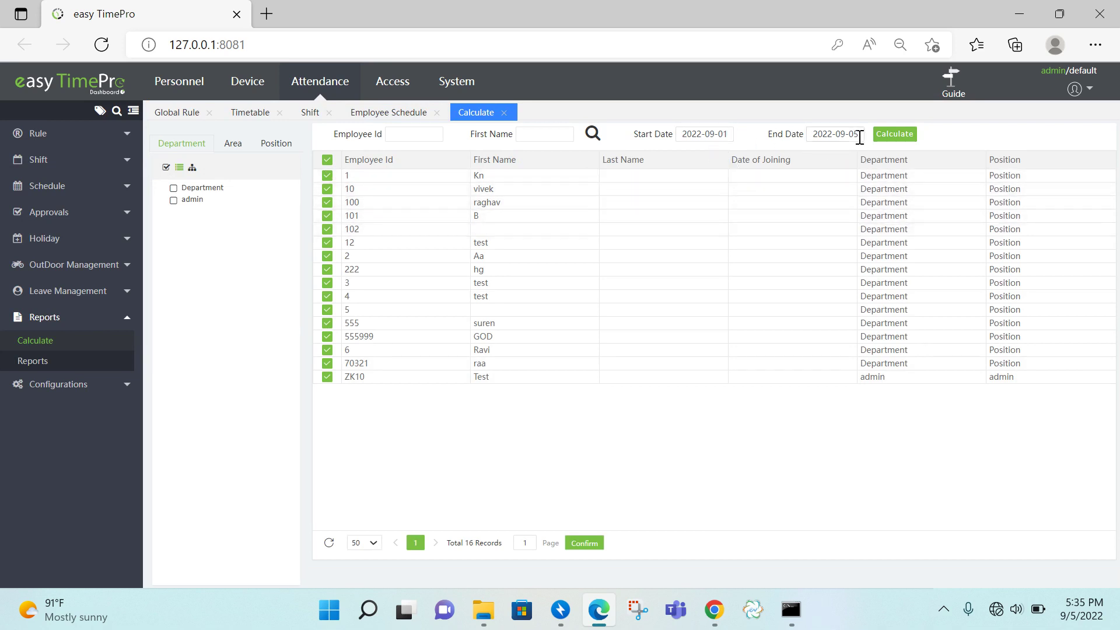
{"action": "left_click", "coordinate": [900, 135]}
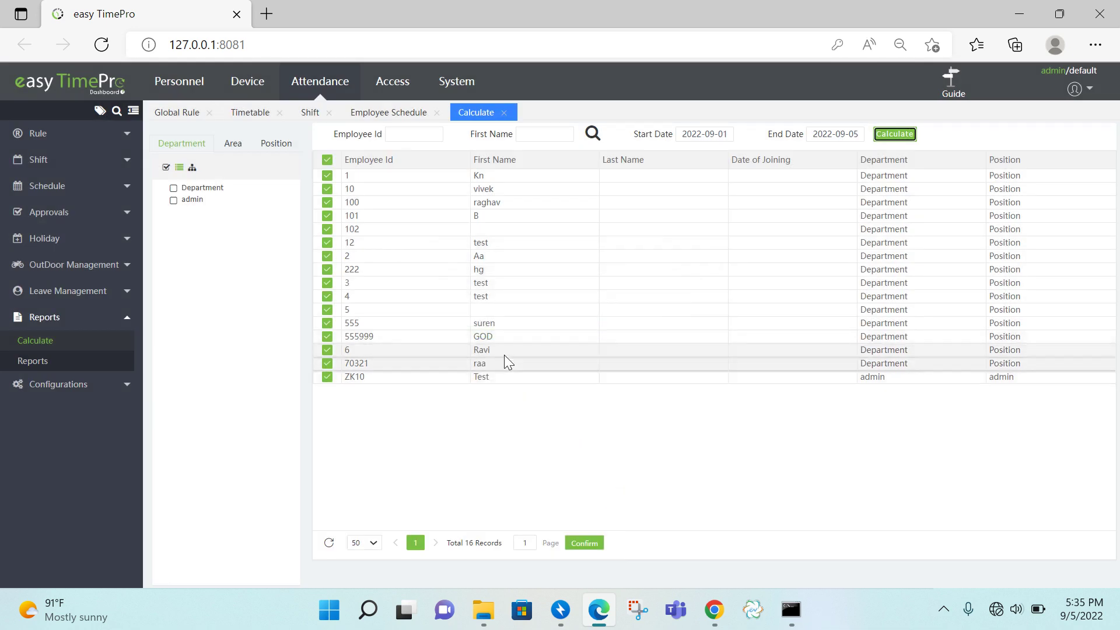
- Show the Daily Attendance report with start date 2022-09-05 for all 16 employees
{"action": "left_click", "coordinate": [954, 104]}
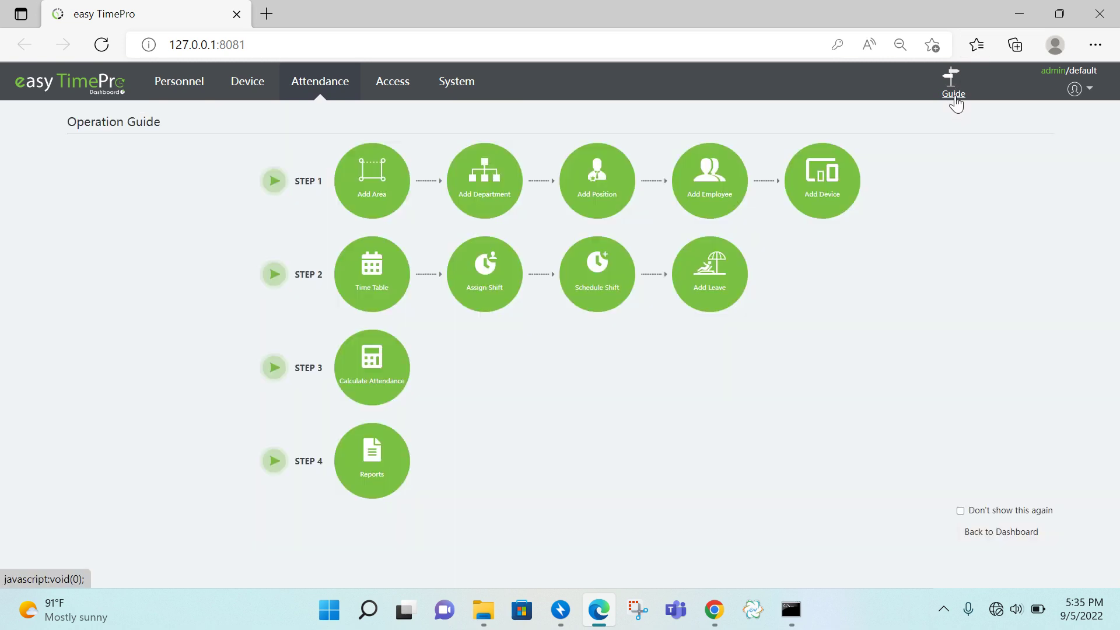
{"action": "left_click", "coordinate": [389, 471]}
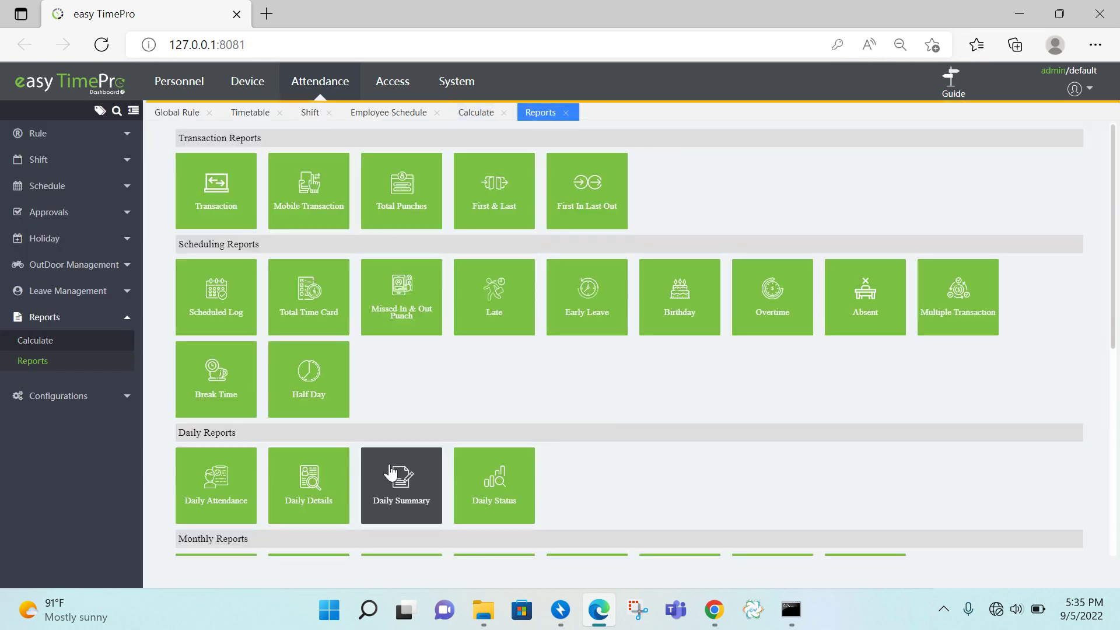
{"action": "scroll", "coordinate": [1116, 255], "scroll_direction": "down", "scroll_amount": 2}
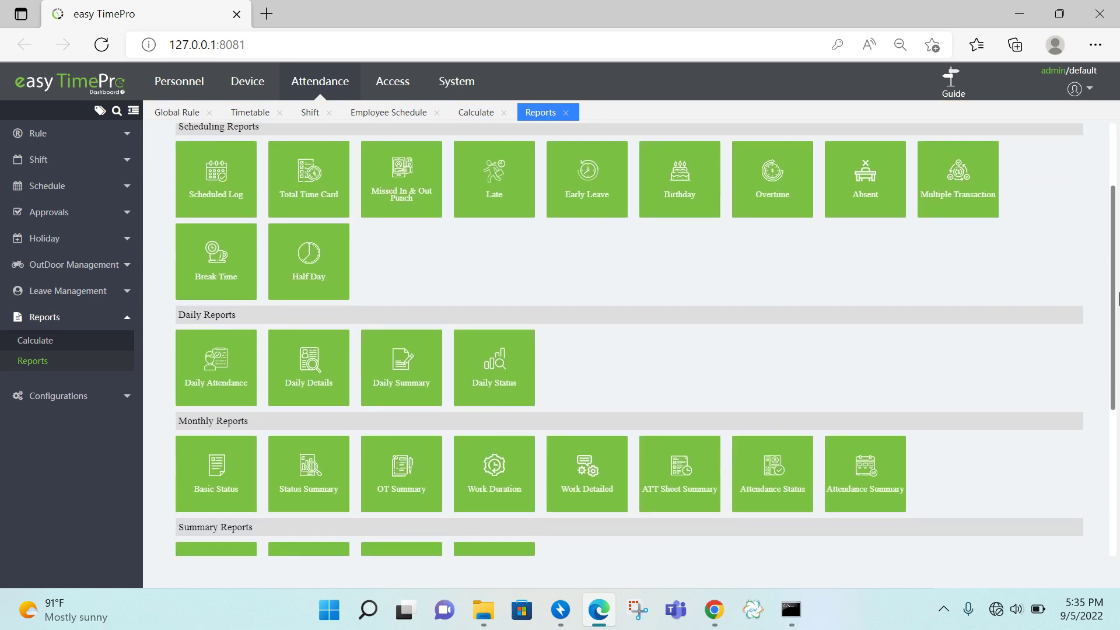
{"action": "left_click", "coordinate": [205, 376]}
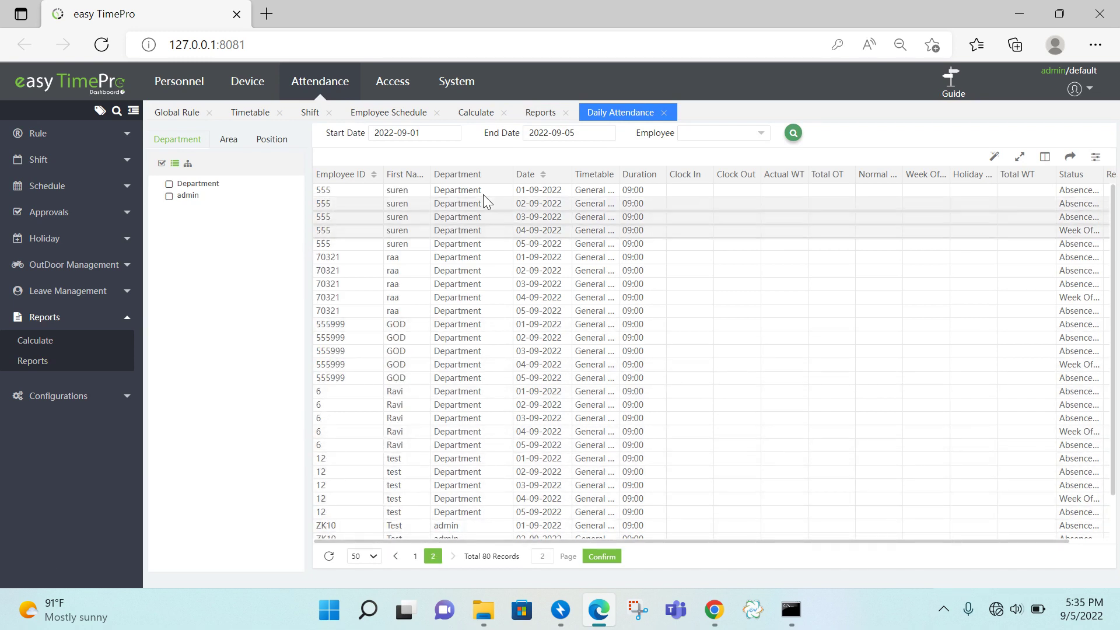
{"action": "left_click", "coordinate": [442, 133]}
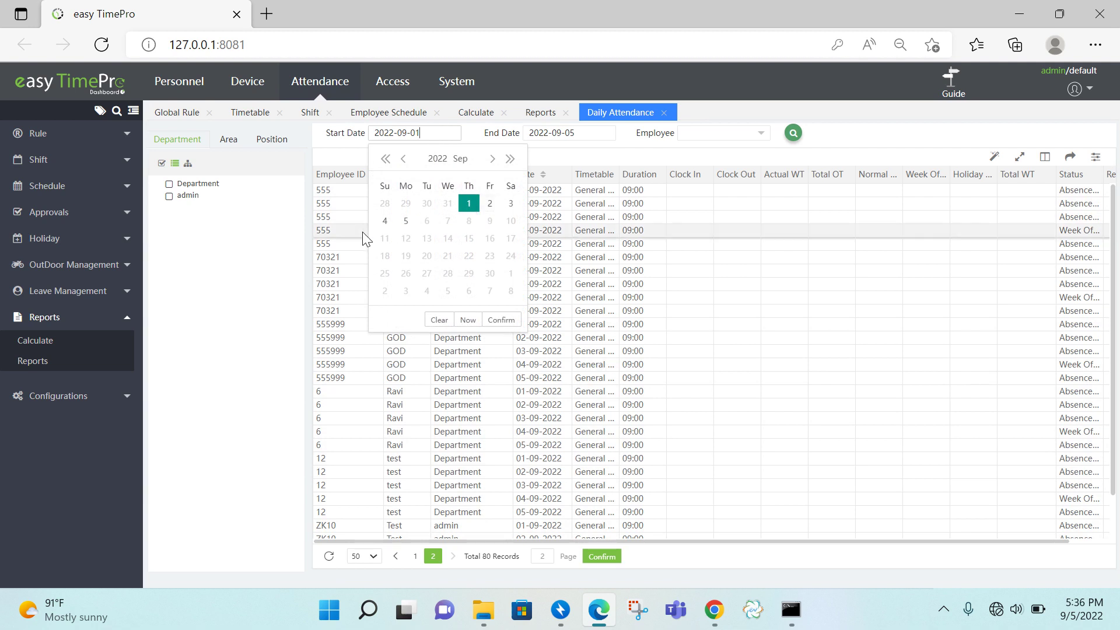
{"action": "left_click", "coordinate": [407, 221]}
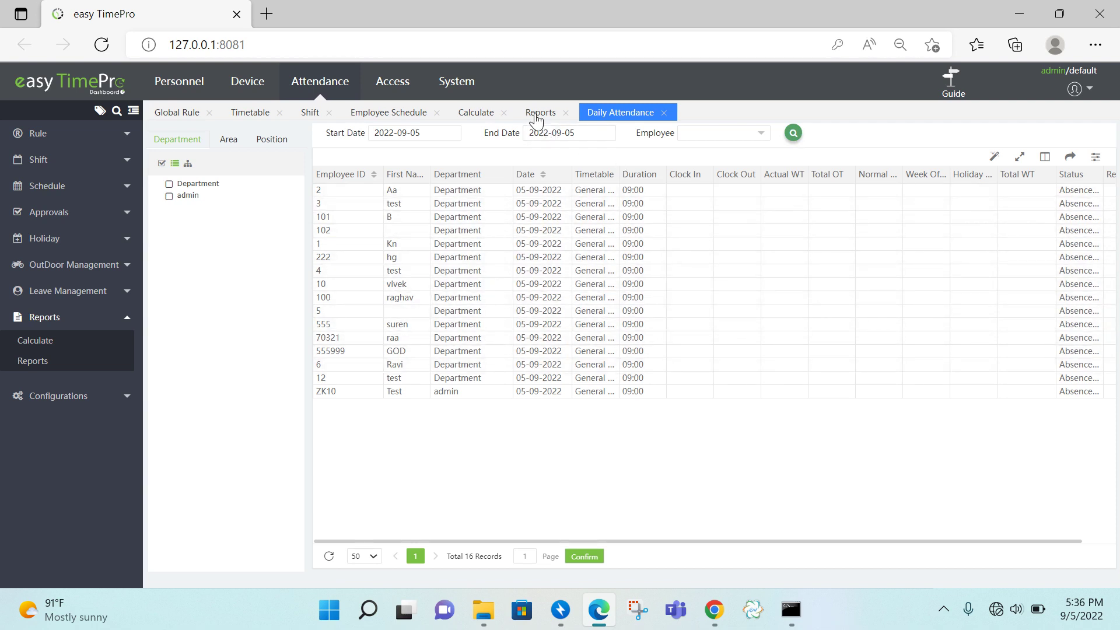
{"action": "left_click", "coordinate": [951, 82]}
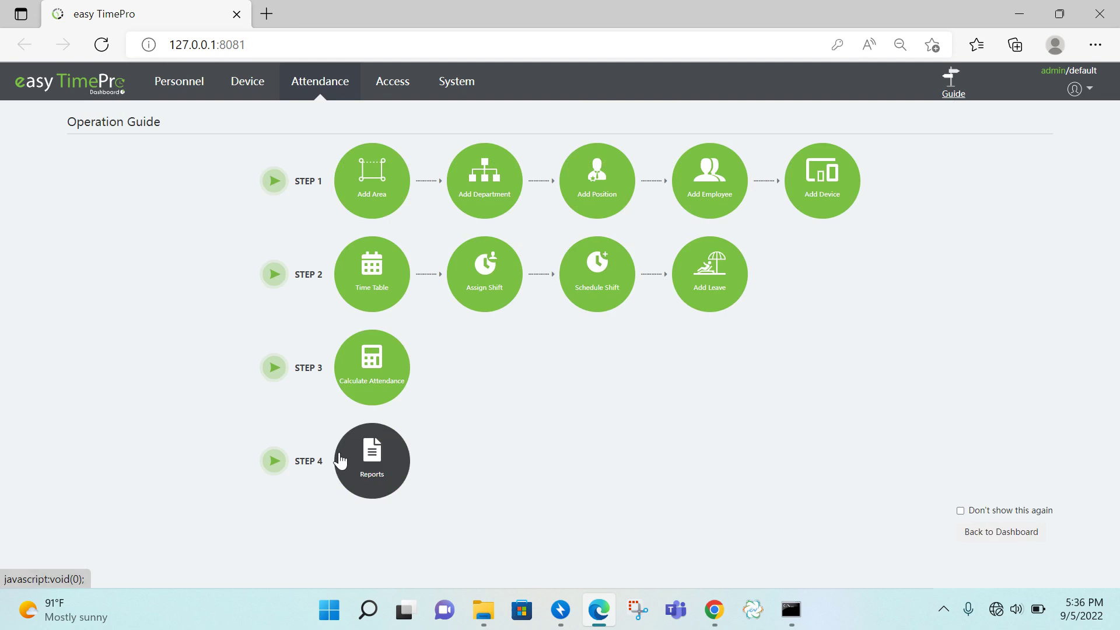
- View the Attendance Summary report for 2022-09-01–2022-09-05 and its export formats, then return to Daily Attendance
{"action": "left_click", "coordinate": [361, 467]}
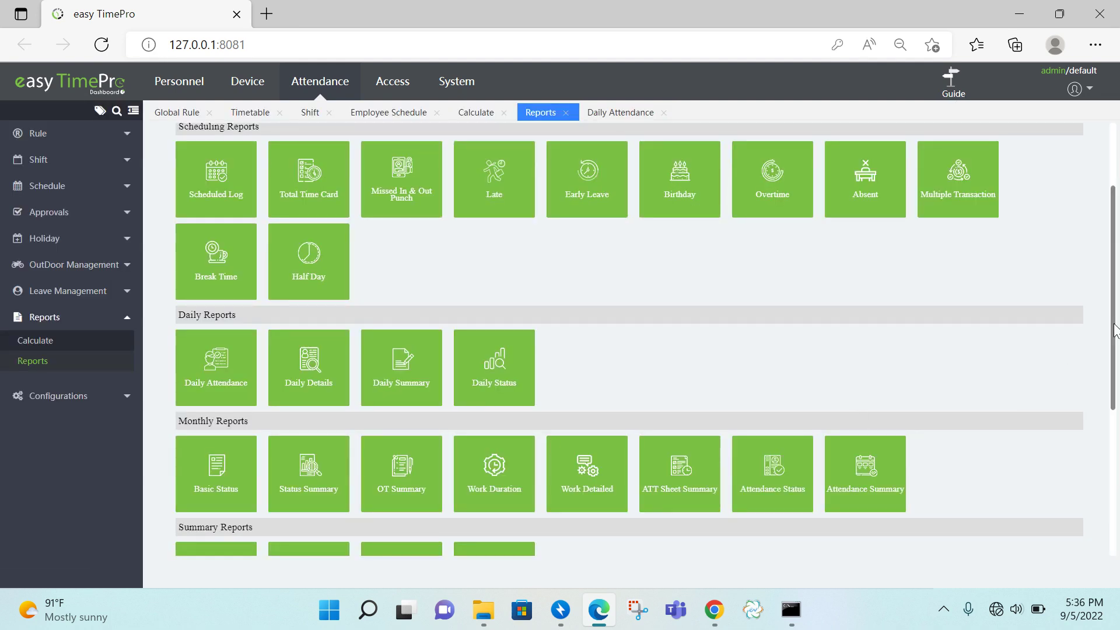
{"action": "scroll", "coordinate": [1115, 329], "scroll_direction": "down", "scroll_amount": 3}
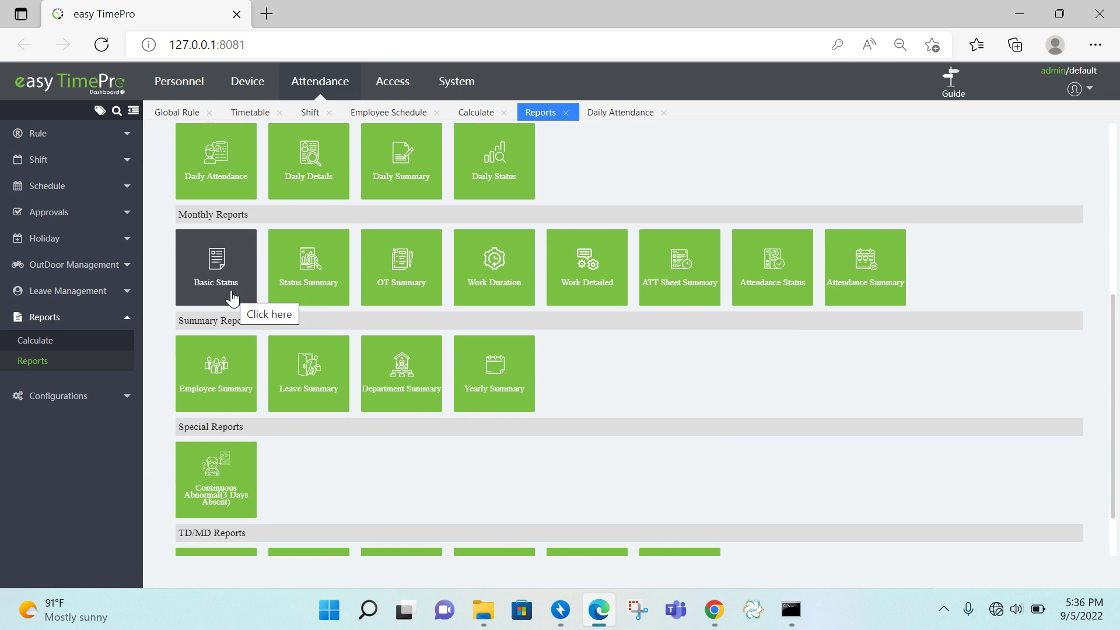
{"action": "left_click", "coordinate": [866, 299]}
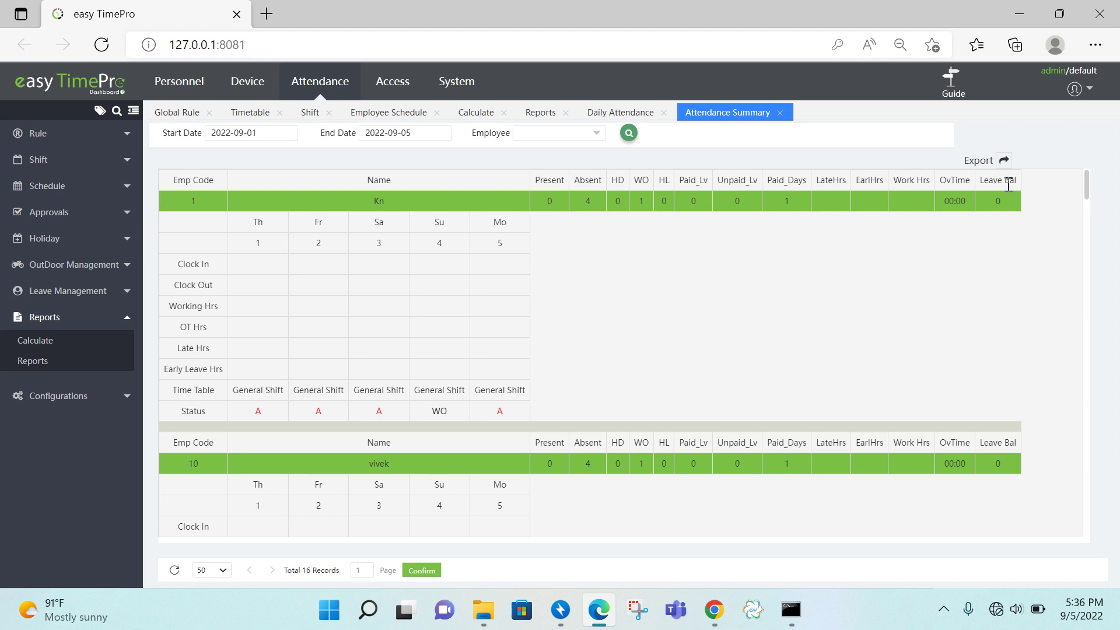
{"action": "left_click", "coordinate": [1005, 161]}
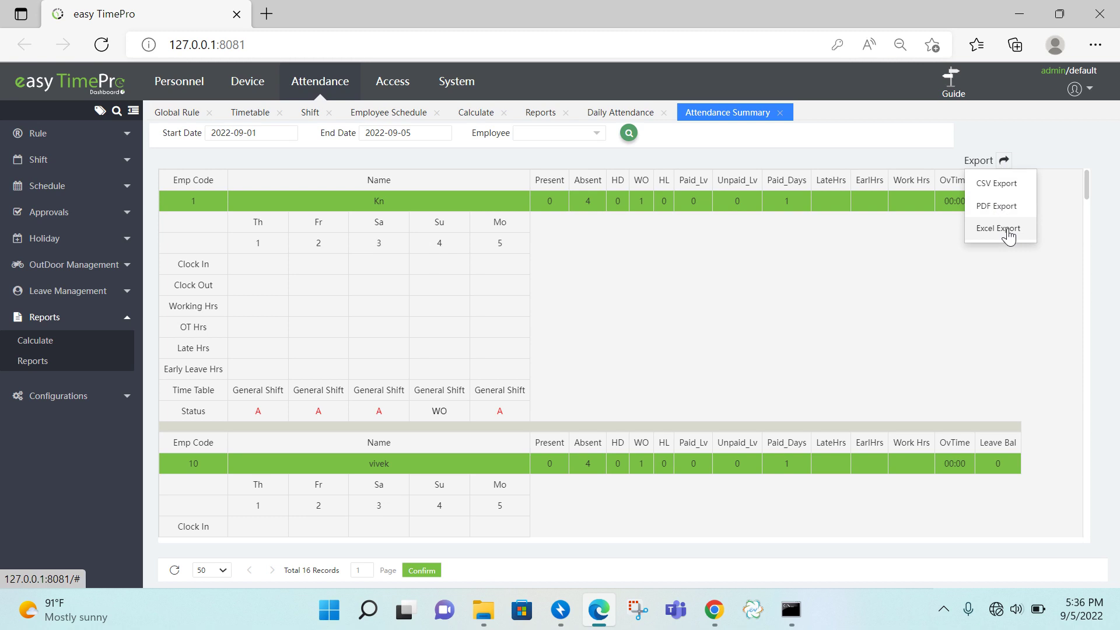
{"action": "left_click", "coordinate": [635, 117]}
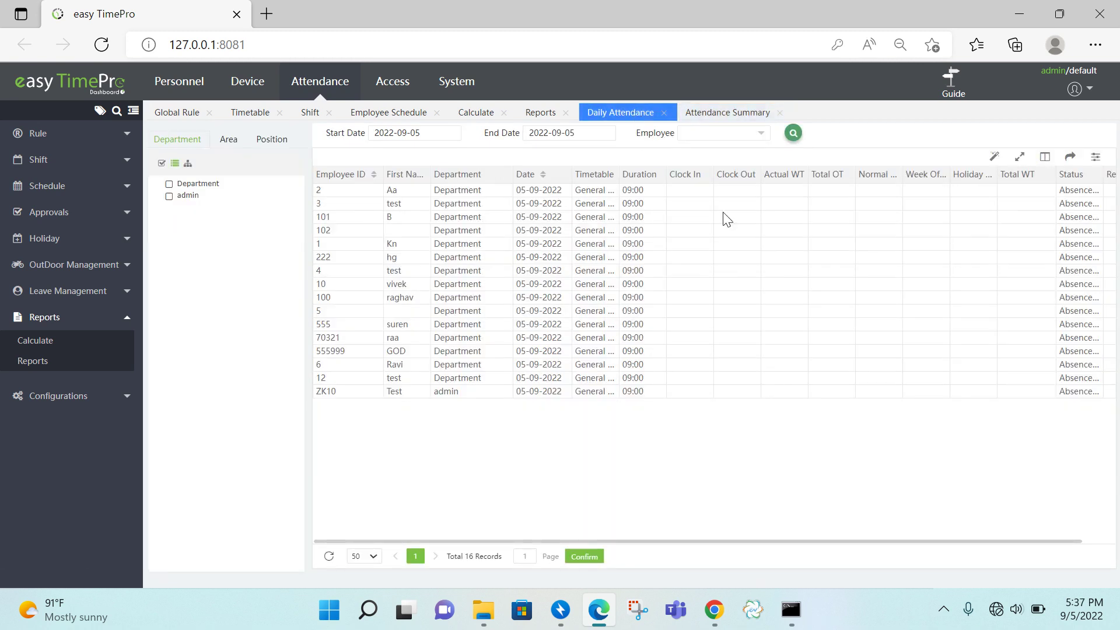
- Show the Daily Attendance export formats (PDF, Excel, CSV, TXT), then switch to EV Capture
{"action": "left_click", "coordinate": [1077, 166]}
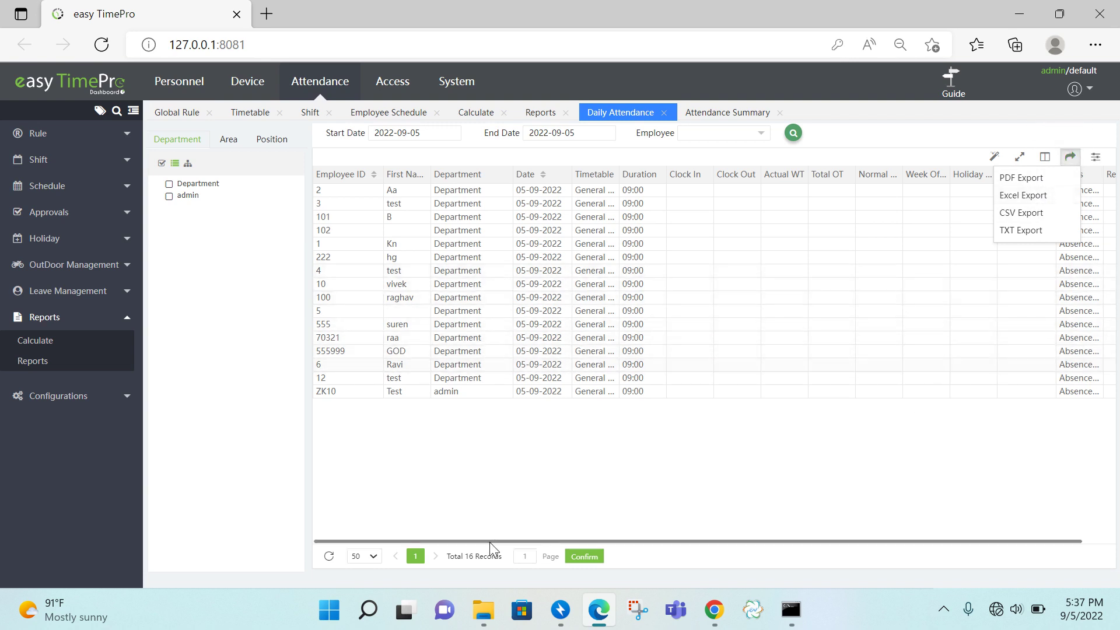
{"action": "left_click", "coordinate": [753, 612]}
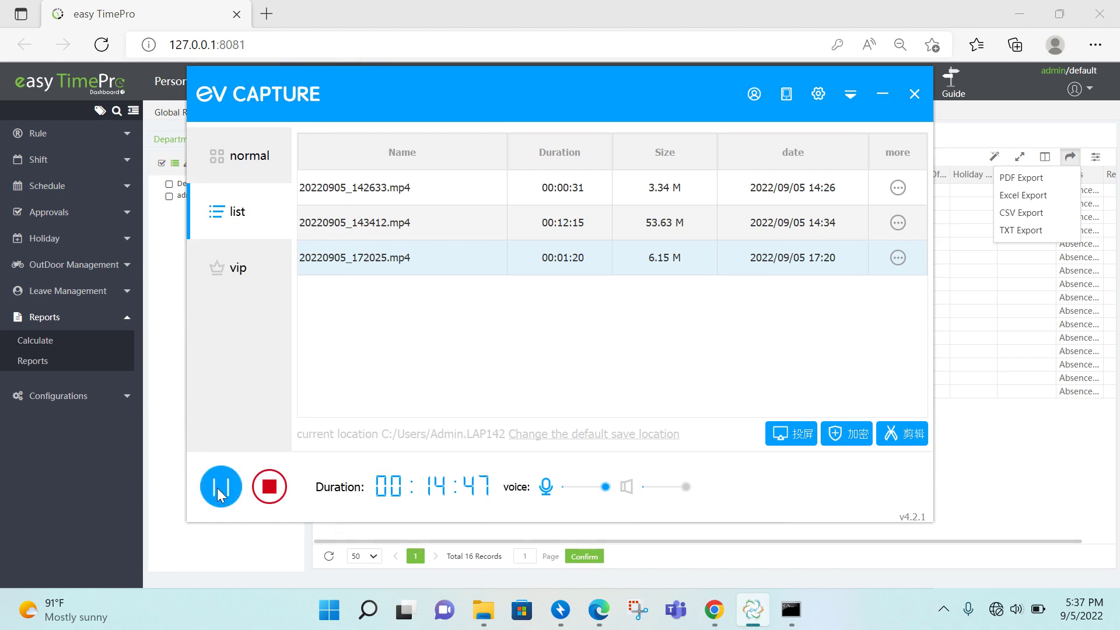